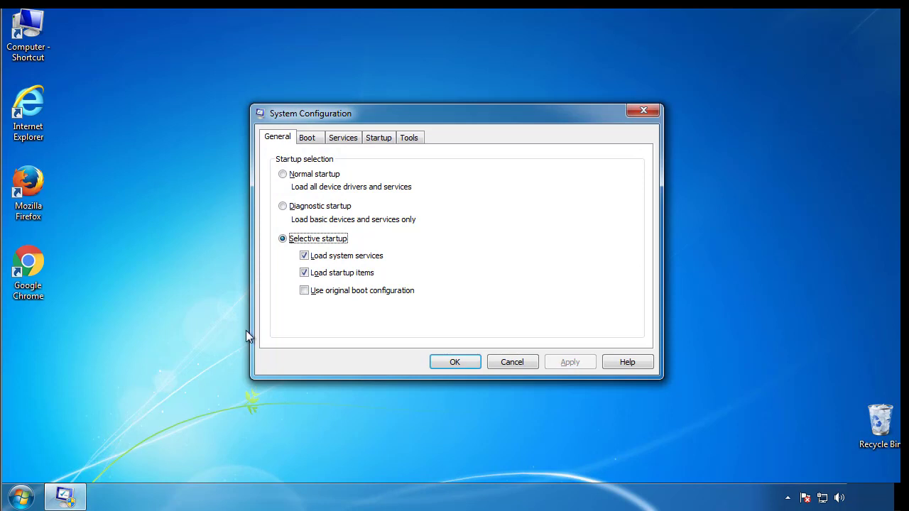
- Enable Safe boot with the Minimal option in the boot settings and restart the computer
click(307, 140)
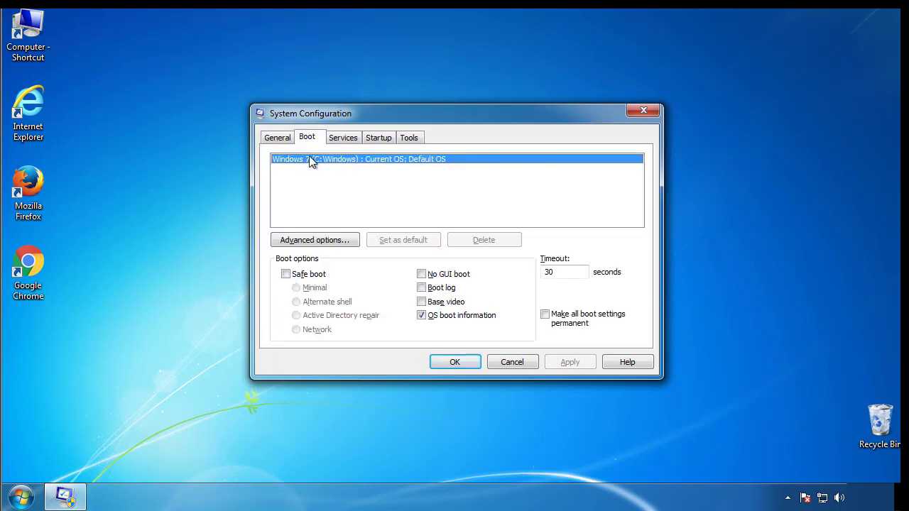
click(286, 274)
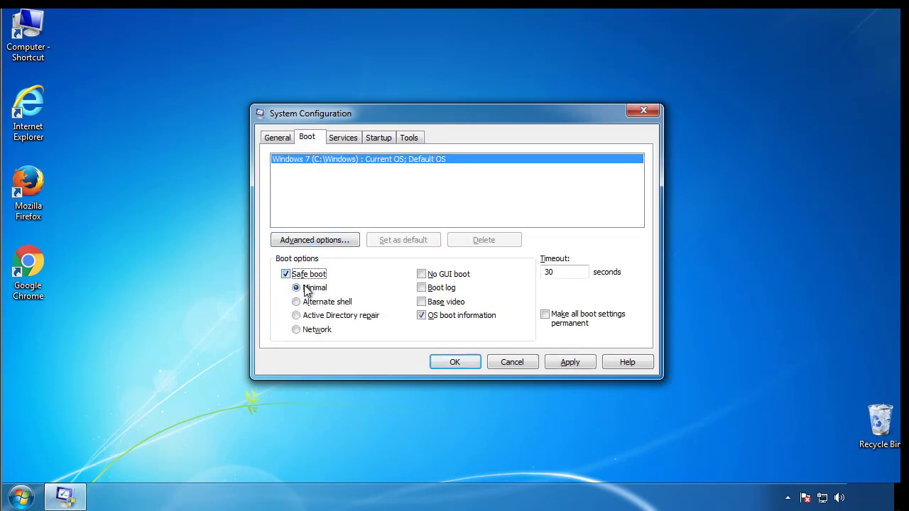
click(461, 362)
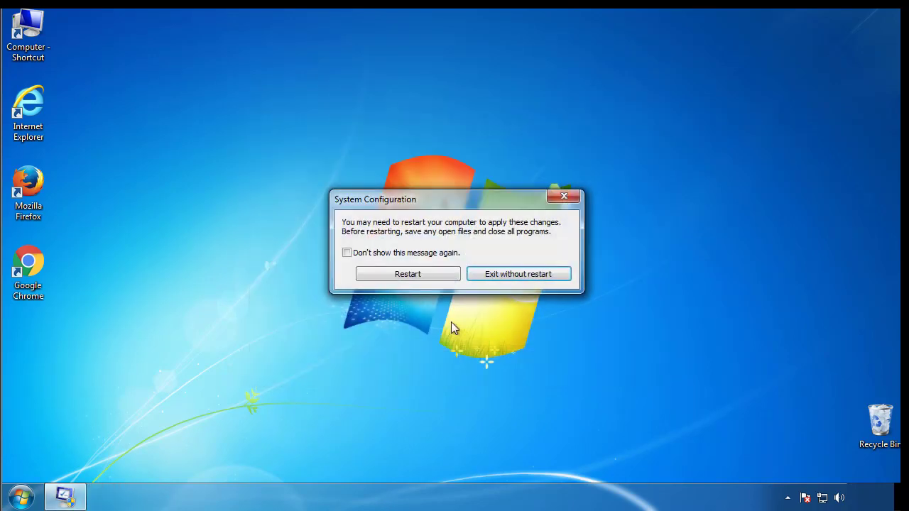
click(412, 274)
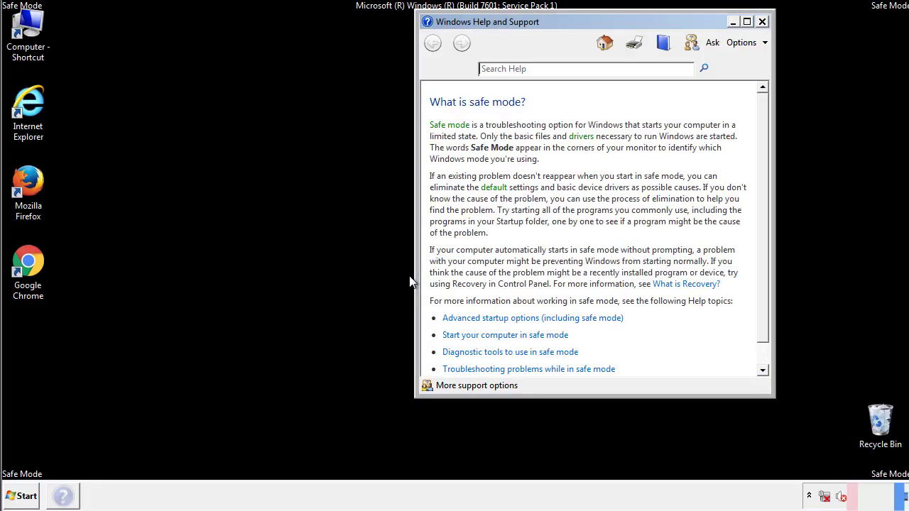
- Dismiss the safe mode help and make sure Folder Options in Control Panel shows hidden files, folders, and drives
click(761, 21)
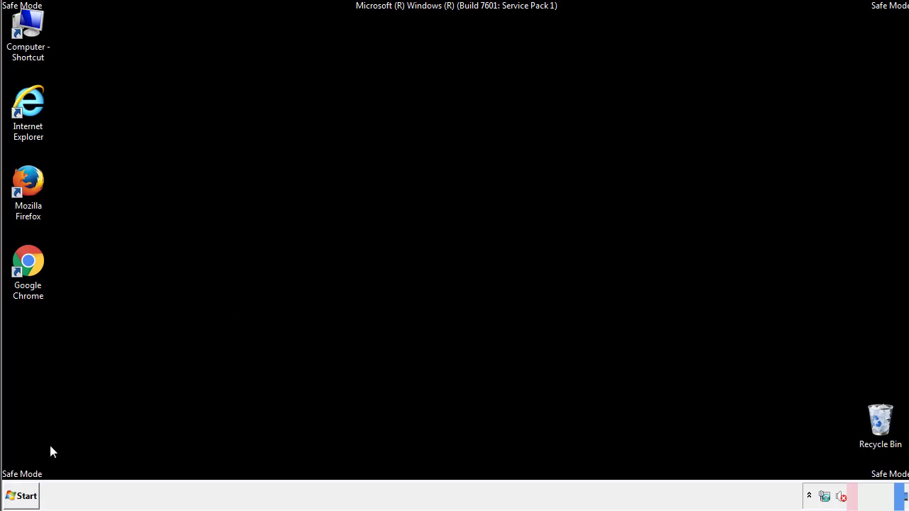
click(21, 496)
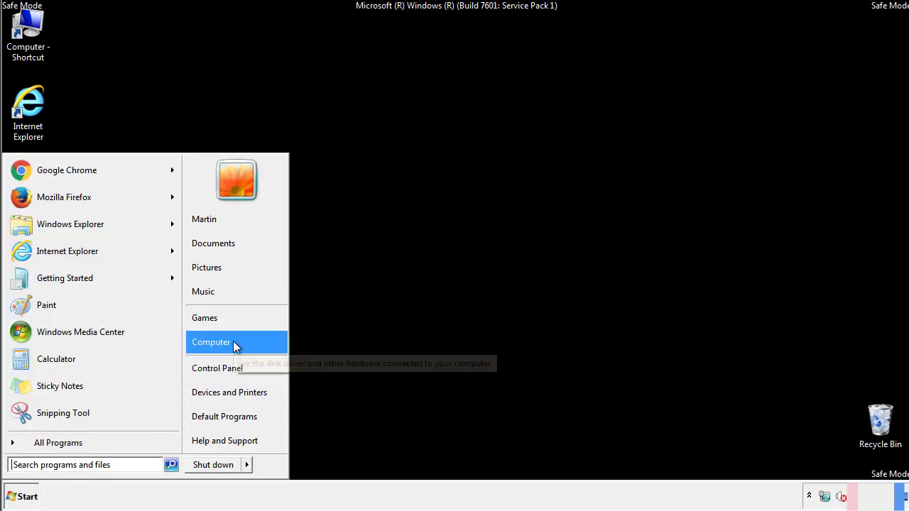
click(226, 365)
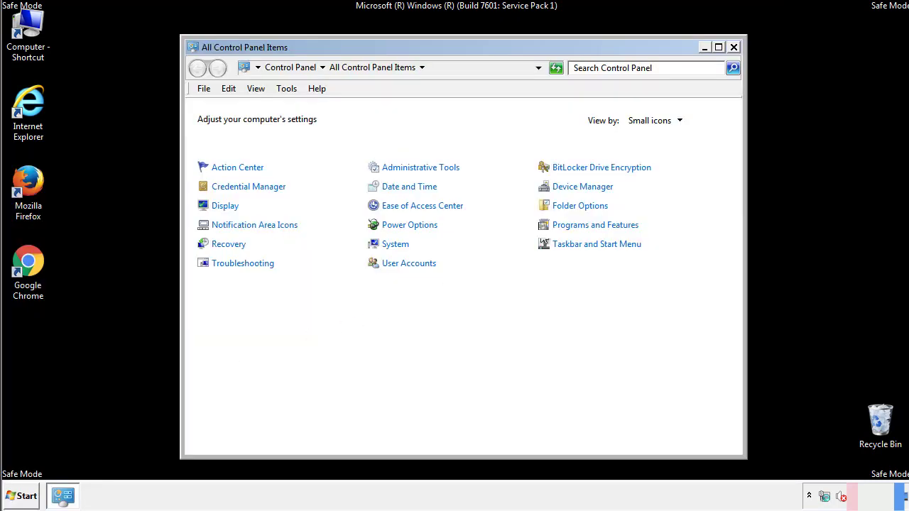
click(581, 205)
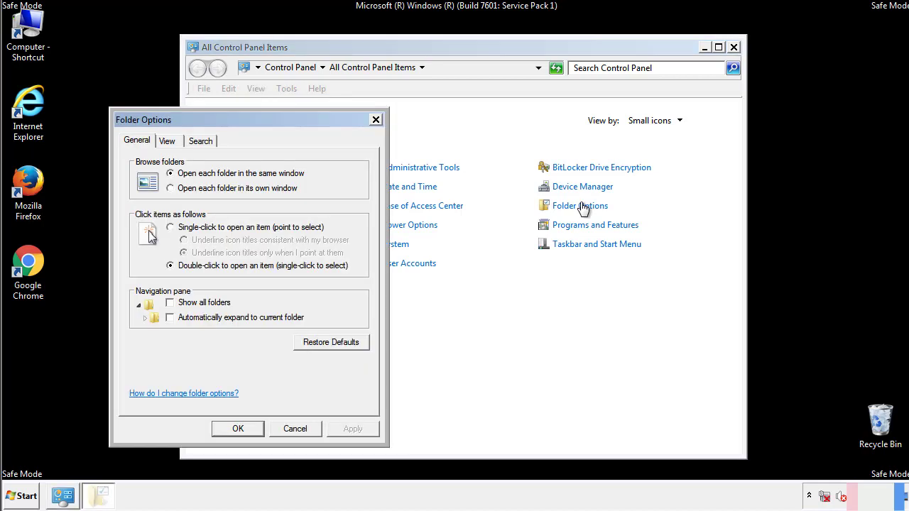
click(167, 141)
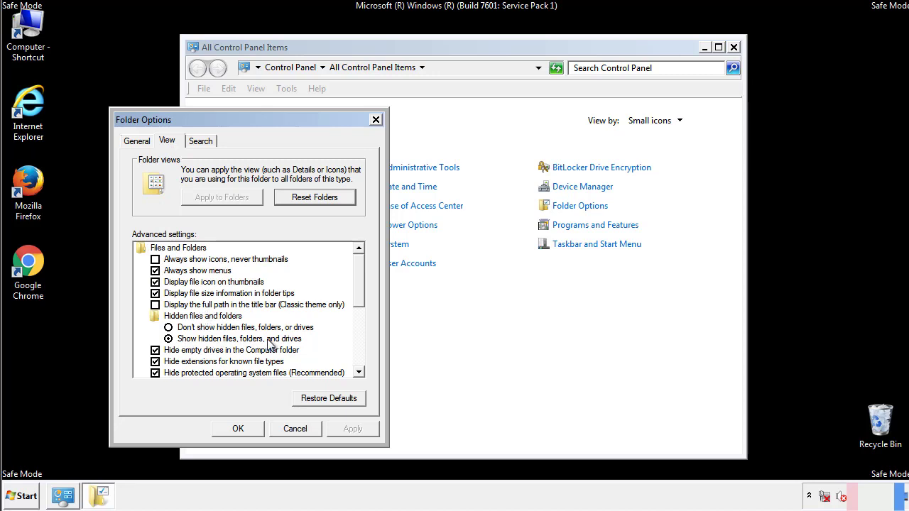
click(239, 429)
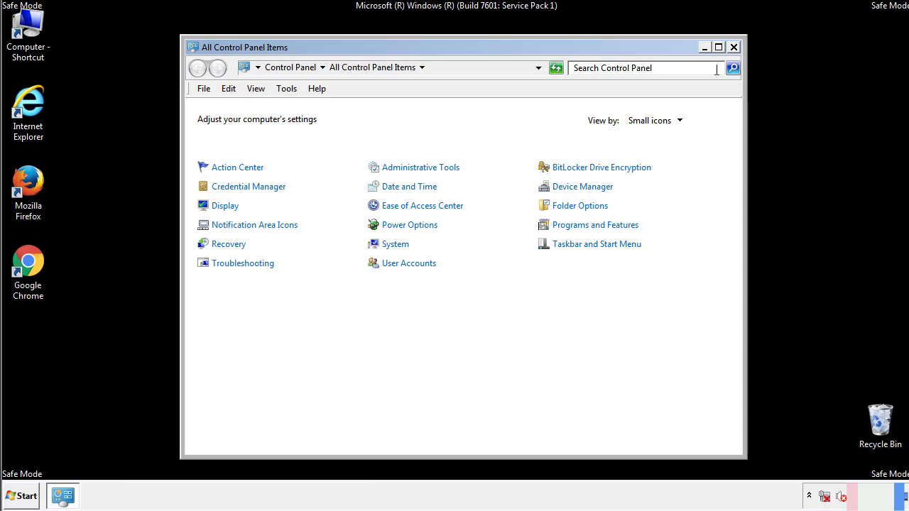
click(733, 48)
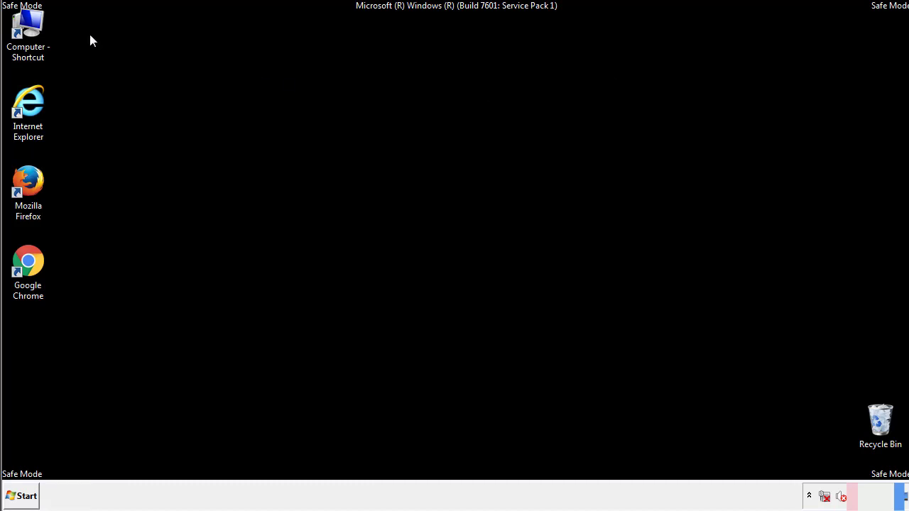
- Browse to the folder C:\Windows\System32\drivers\etc
double_click(41, 29)
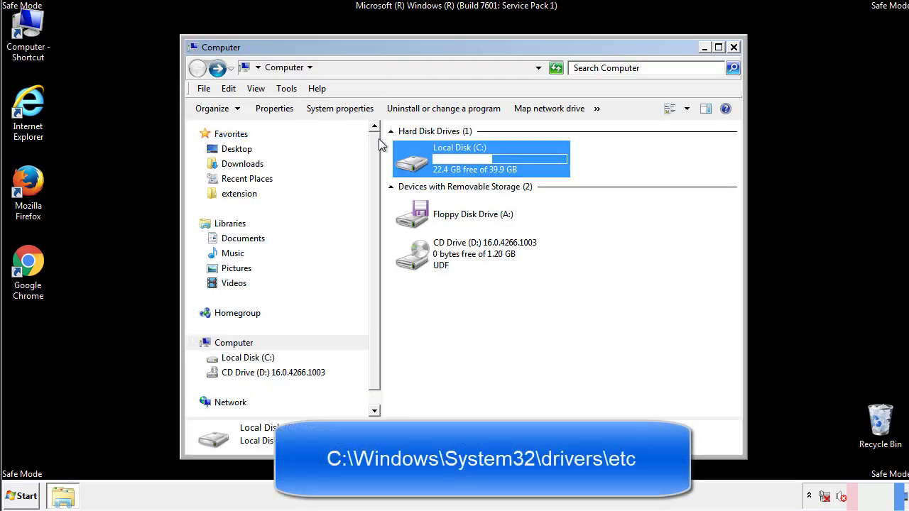
double_click(419, 164)
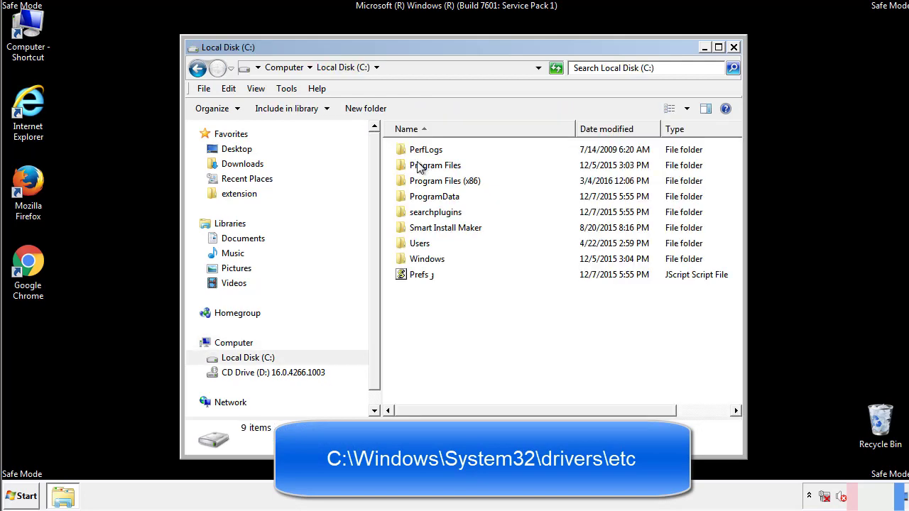
click(415, 262)
double_click(414, 261)
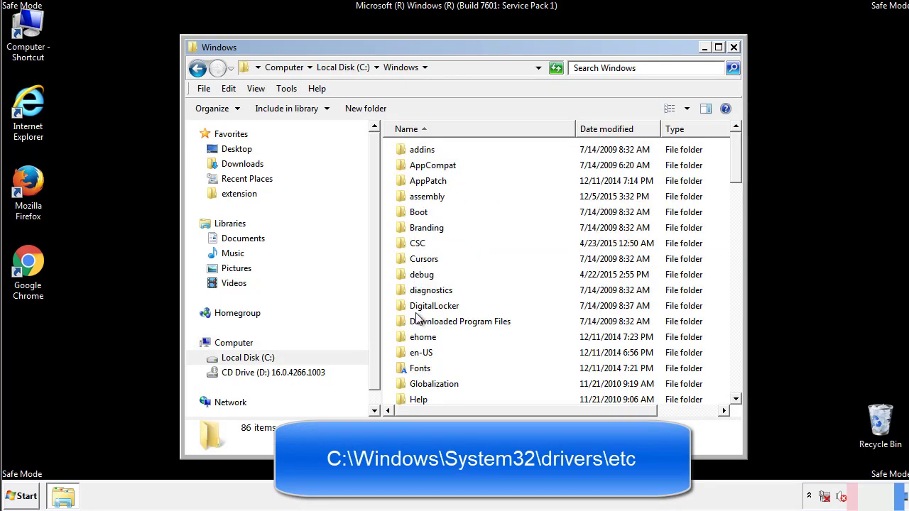
scroll(418, 319, down, 4)
scroll(418, 321, down, 5)
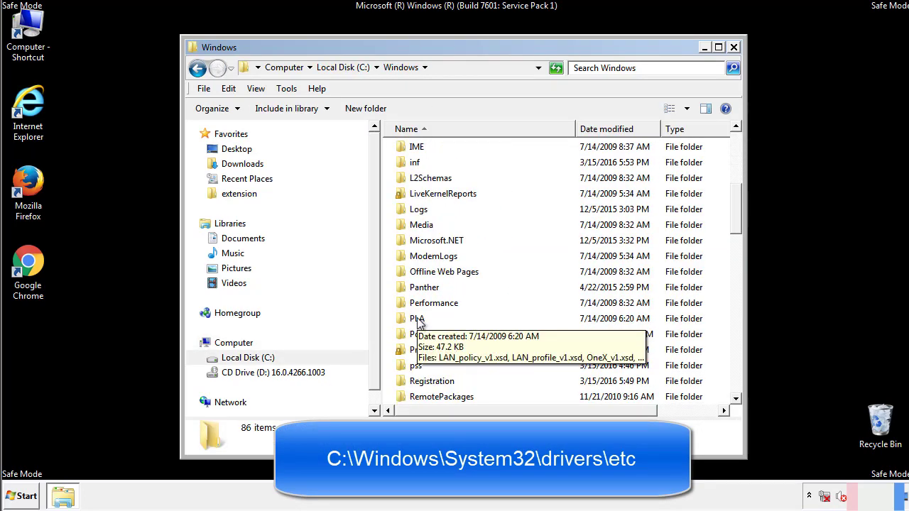
scroll(419, 323, down, 2)
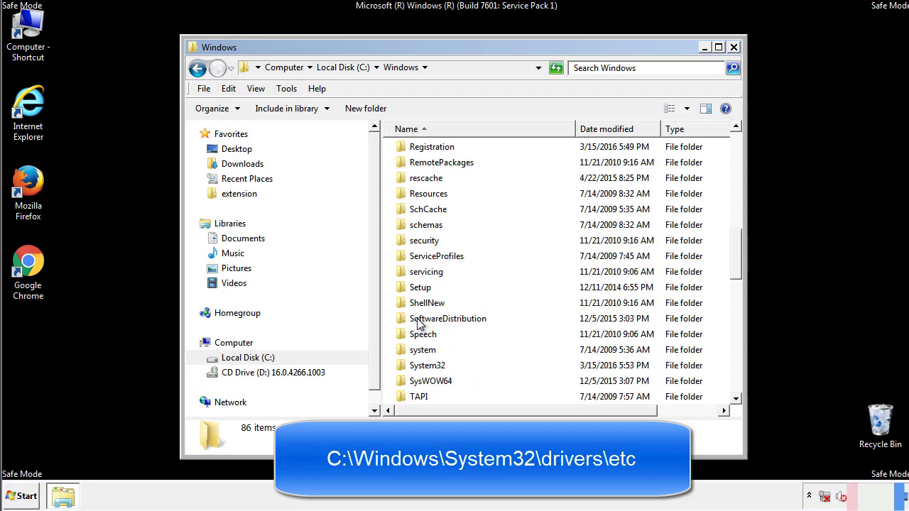
double_click(426, 366)
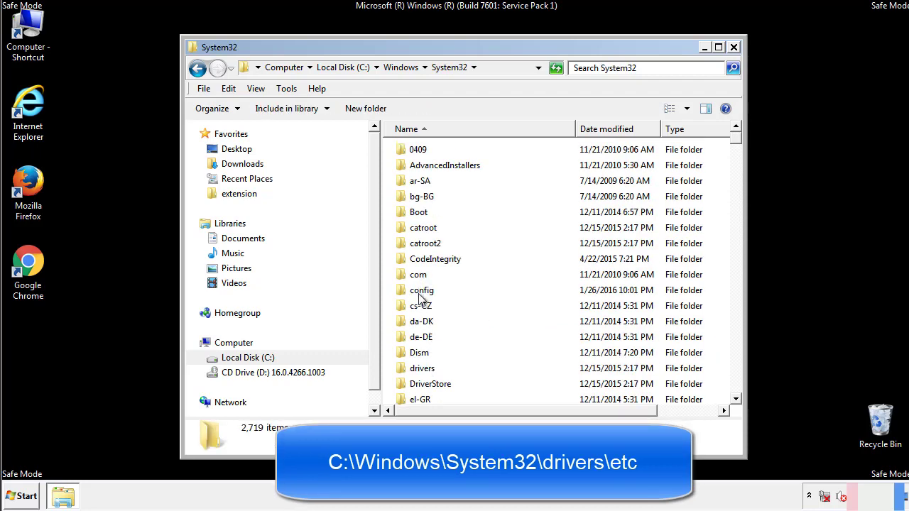
click(422, 372)
double_click(422, 372)
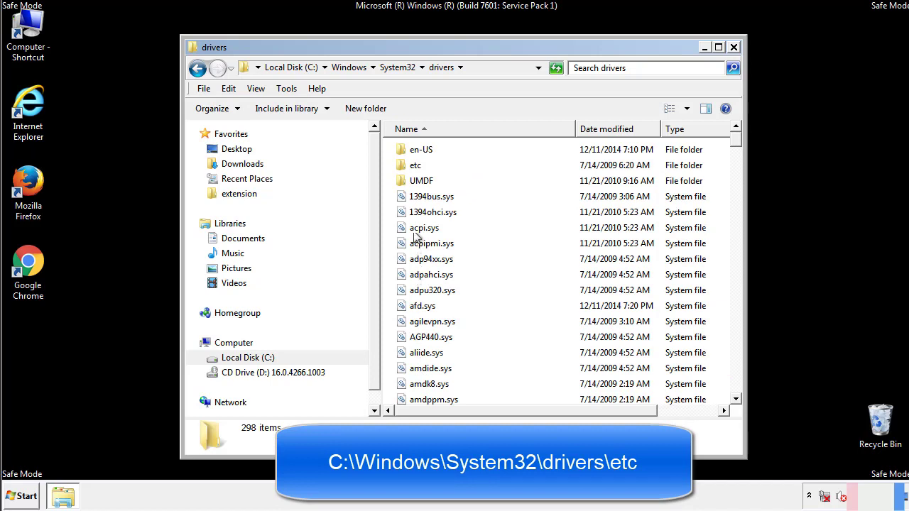
double_click(410, 166)
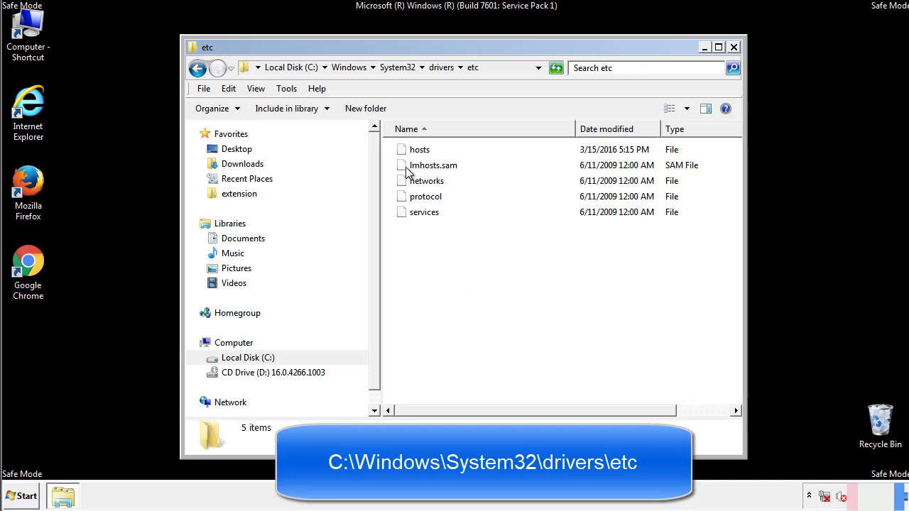
- Open the hosts file in Notepad and move its window fully into view
double_click(412, 151)
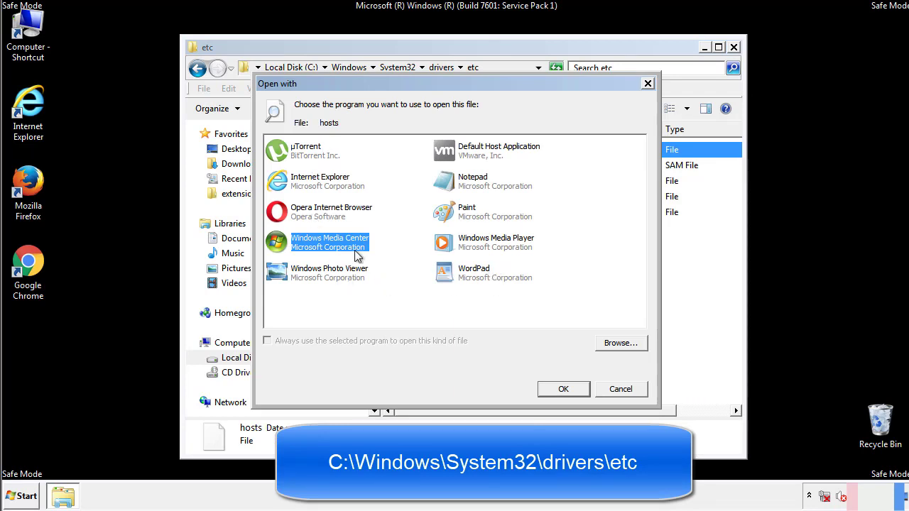
click(460, 183)
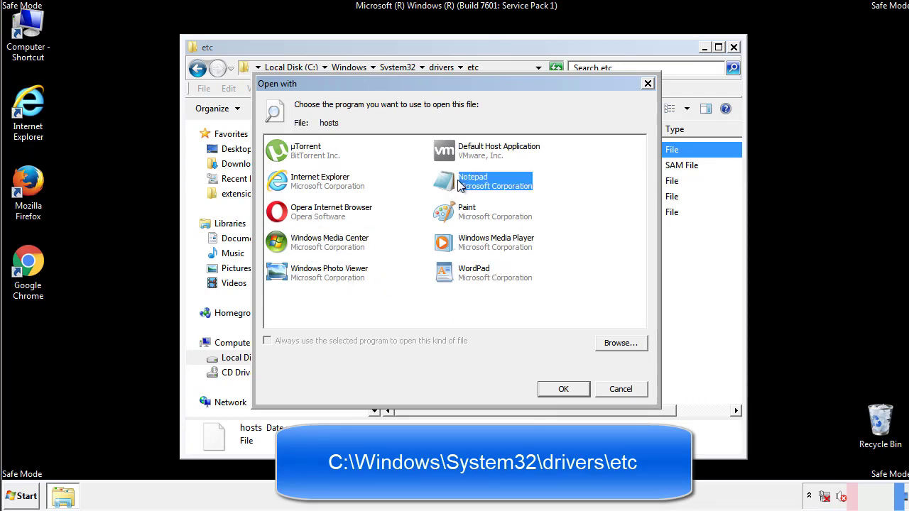
click(562, 387)
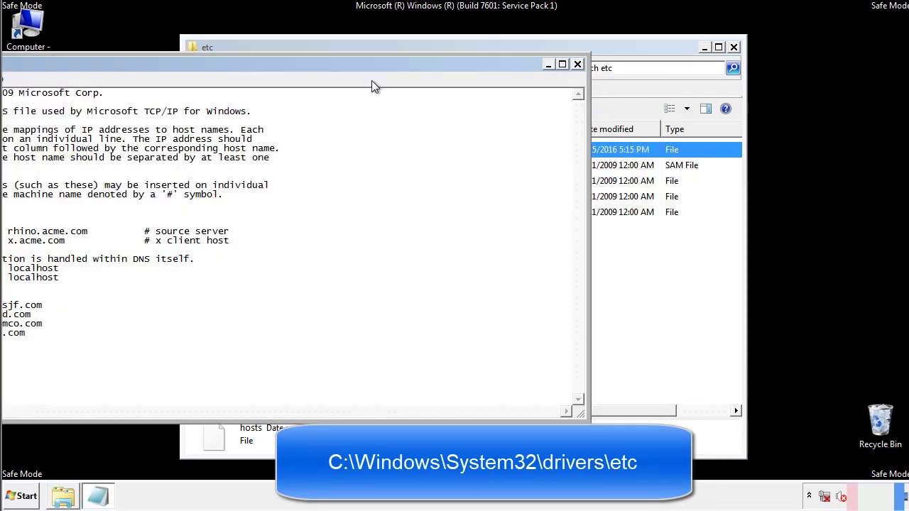
drag(371, 64, 578, 77)
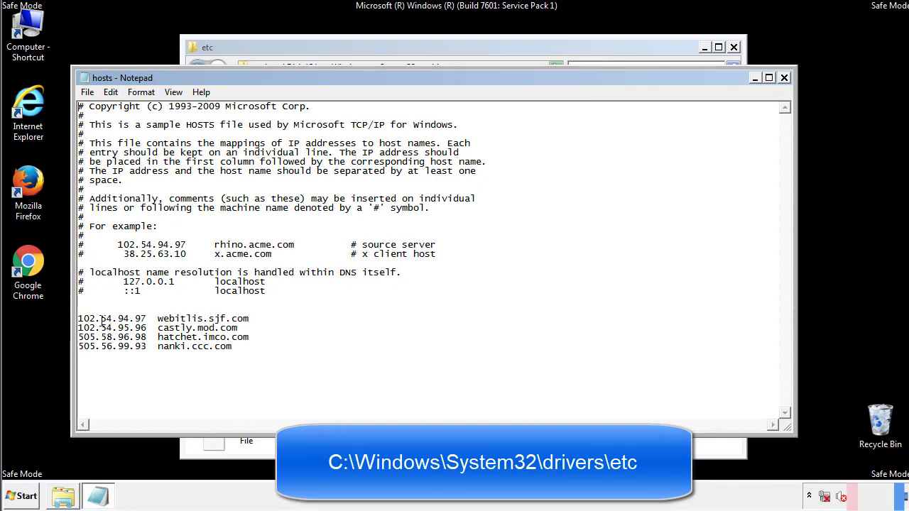
- Delete the four host entries below the localhost lines, save the hosts file, and close it and the etc folder
key(shift+Up)
key(shift+Up)
key(shift+Up)
key(shift+Up)
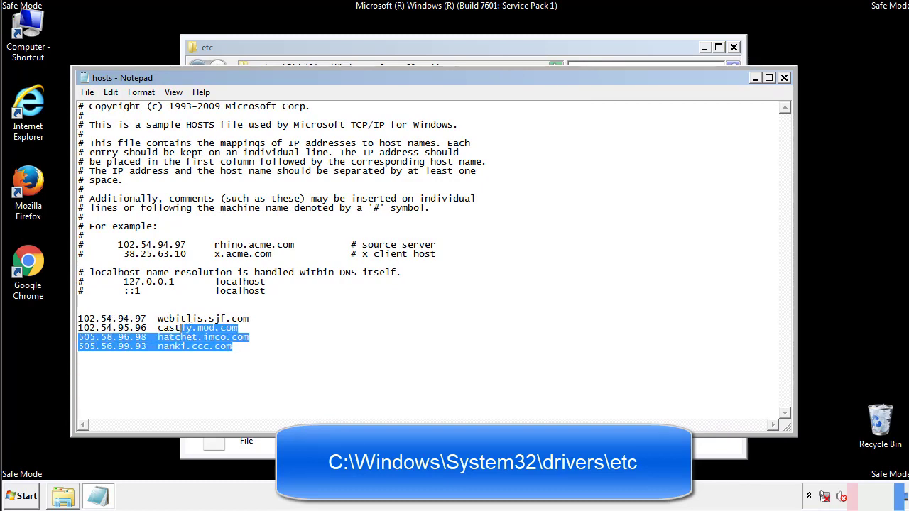
key(Delete)
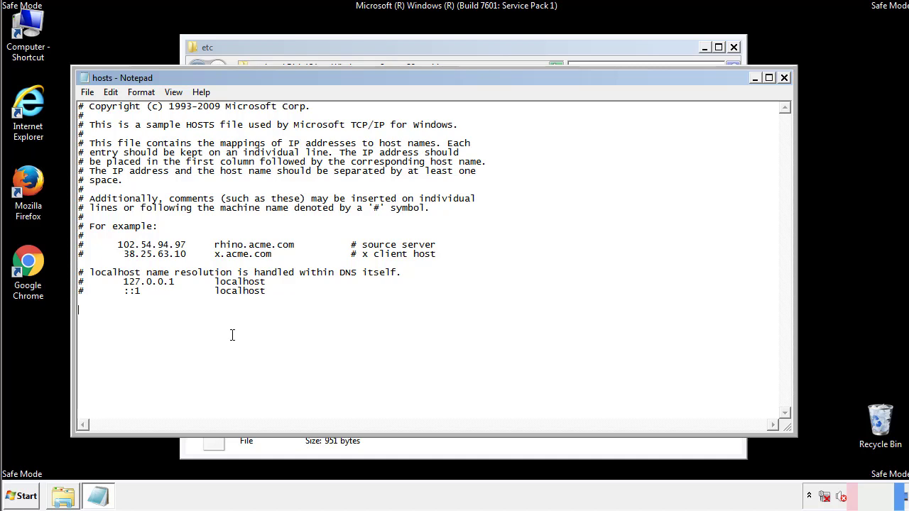
click(784, 79)
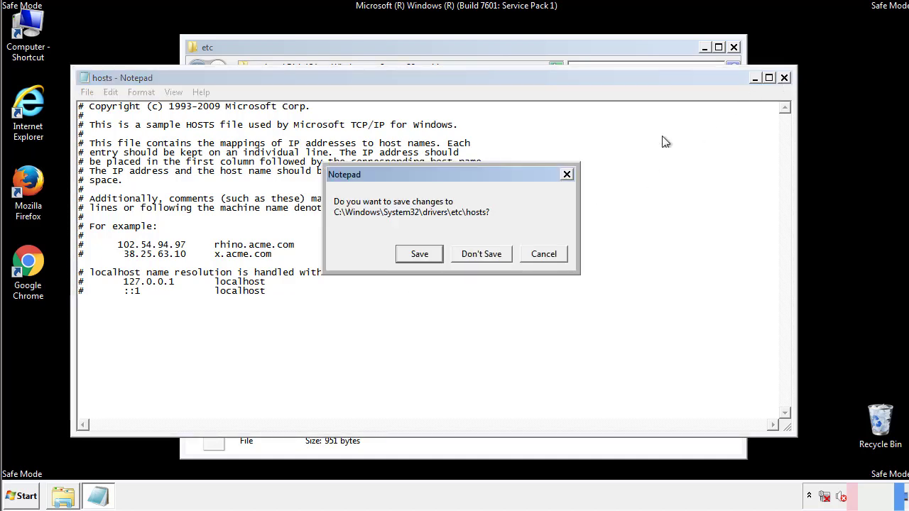
click(400, 260)
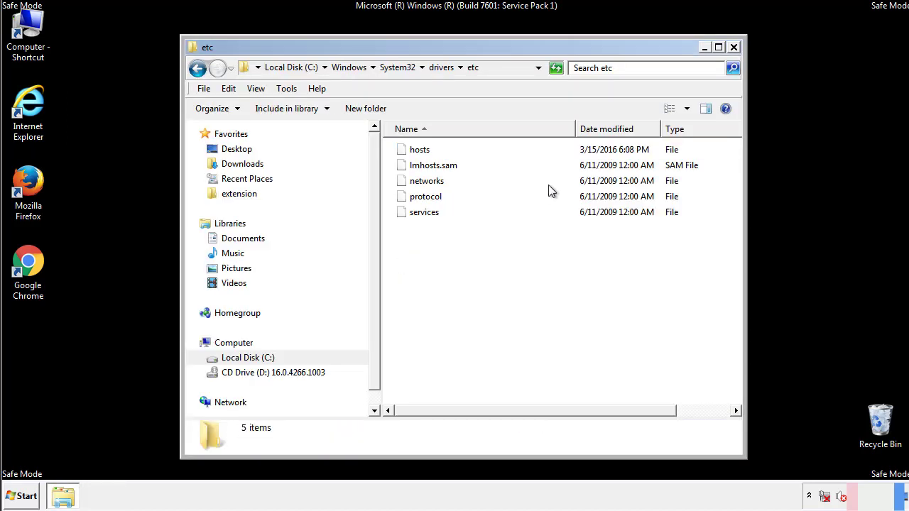
click(733, 47)
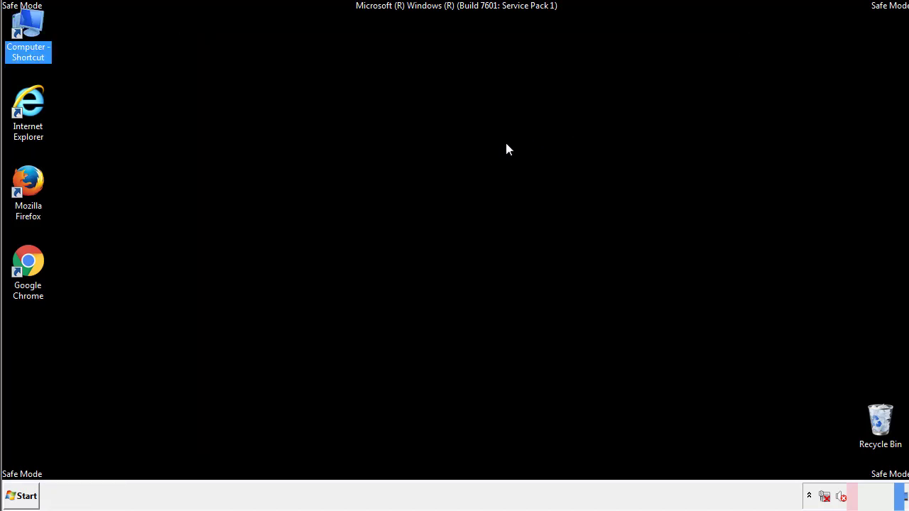
- Open the current user's Startup programs folder
click(25, 493)
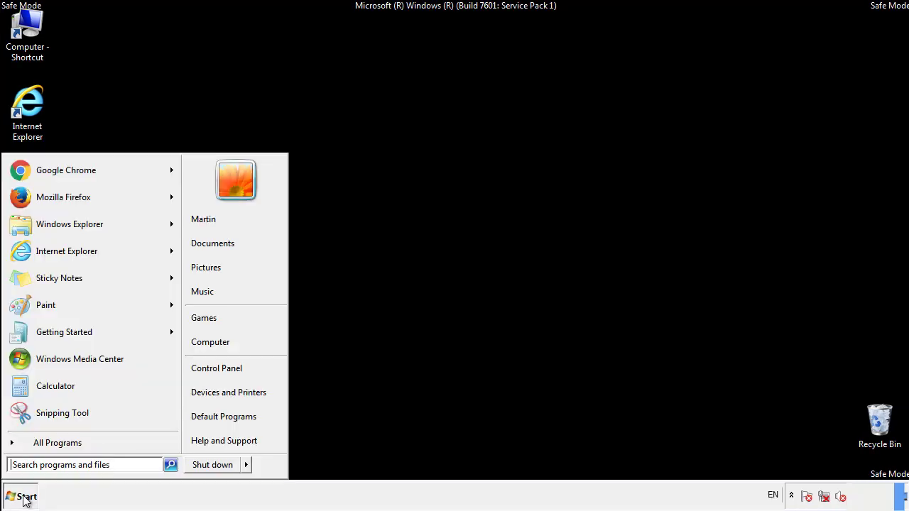
click(41, 447)
right_click(34, 395)
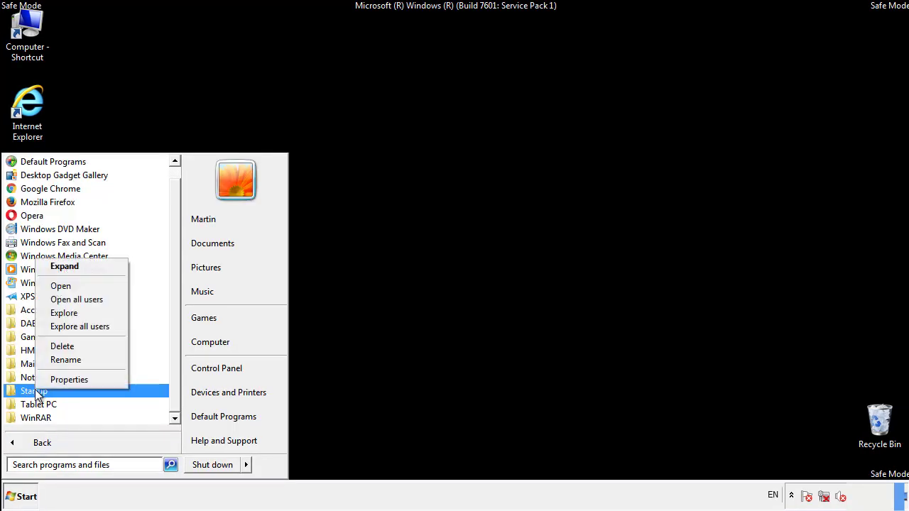
click(70, 285)
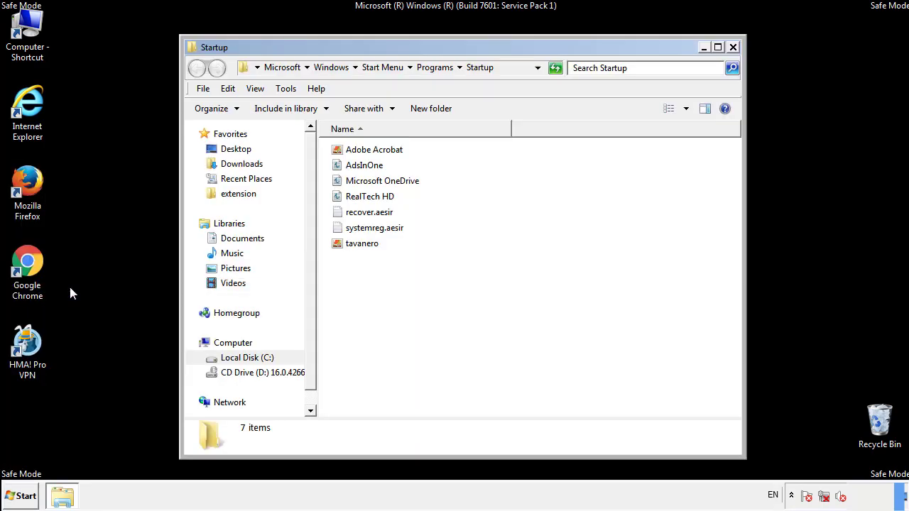
- Delete AdsInOne, recover.aesir, systemreg.aesir and tavanero from the Startup folder
click(369, 169)
ctrl+click(377, 212)
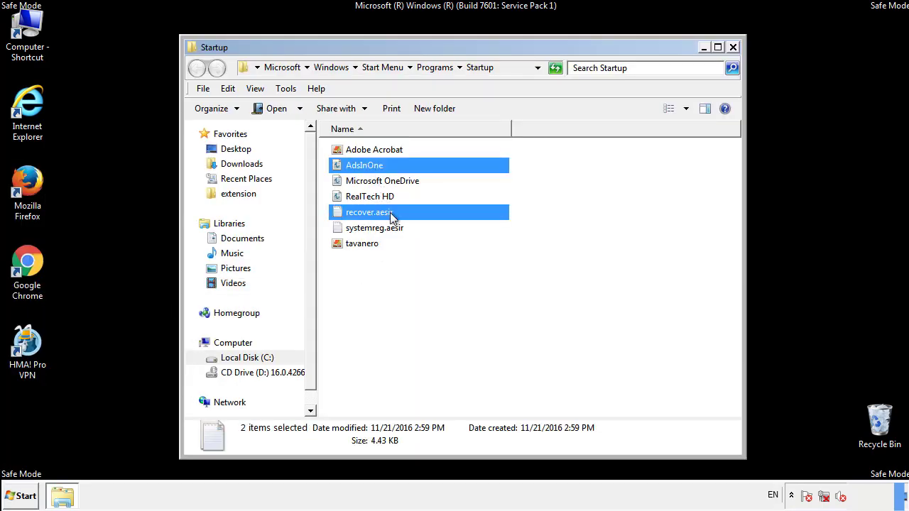
ctrl+click(372, 229)
ctrl+click(363, 243)
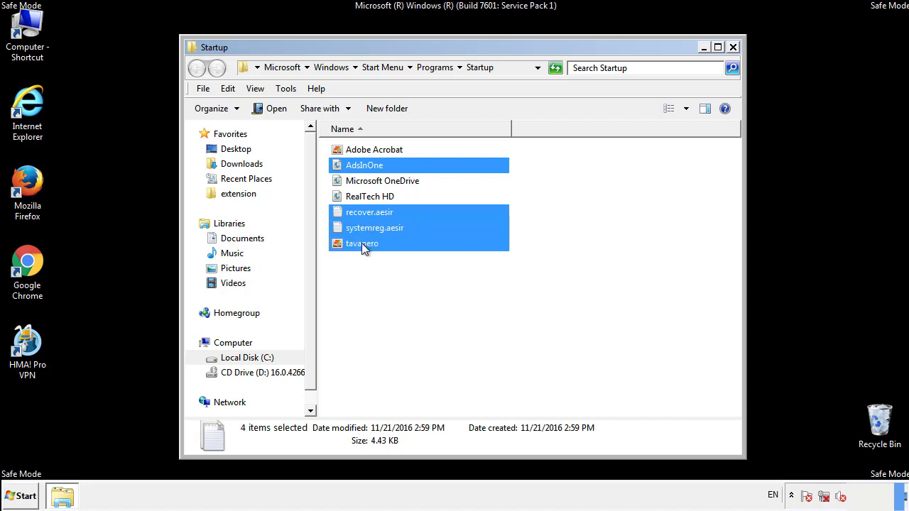
right_click(359, 244)
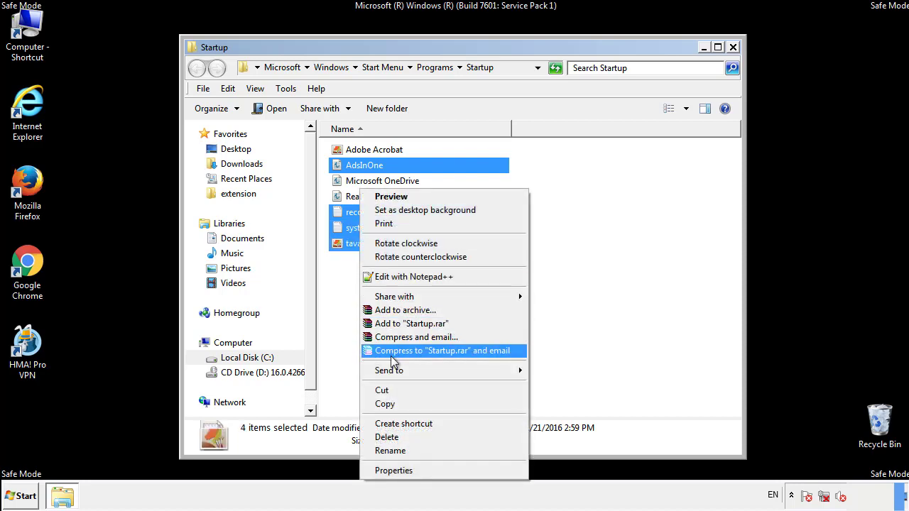
click(381, 436)
click(511, 257)
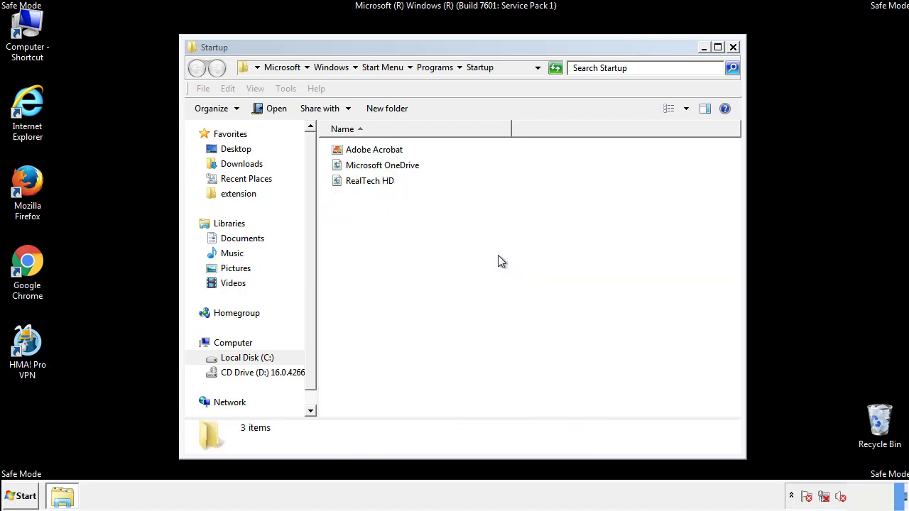
- Close the Startup folder and launch the Registry Editor with regedit
click(733, 48)
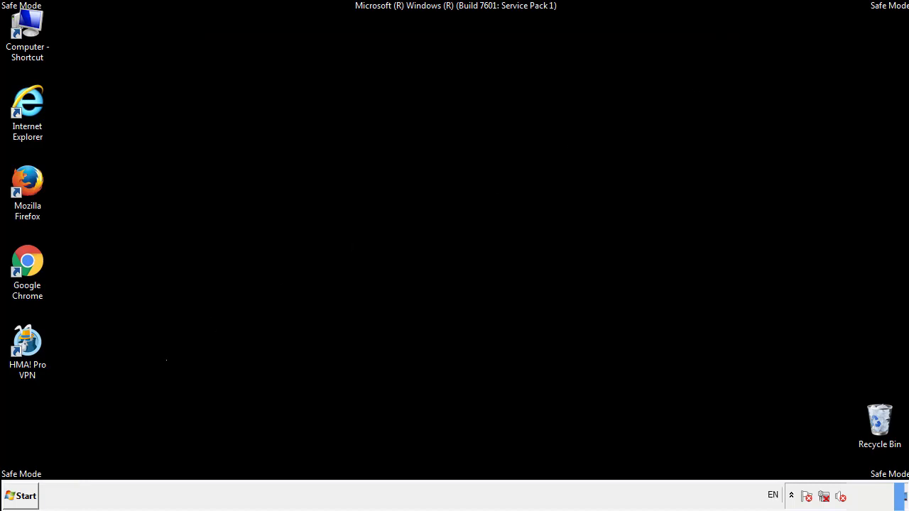
click(22, 501)
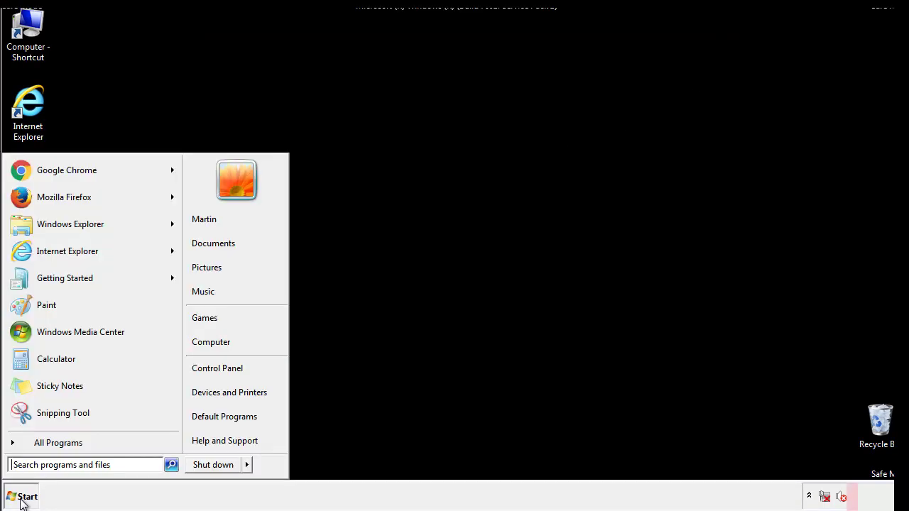
click(65, 465)
text(regedit)
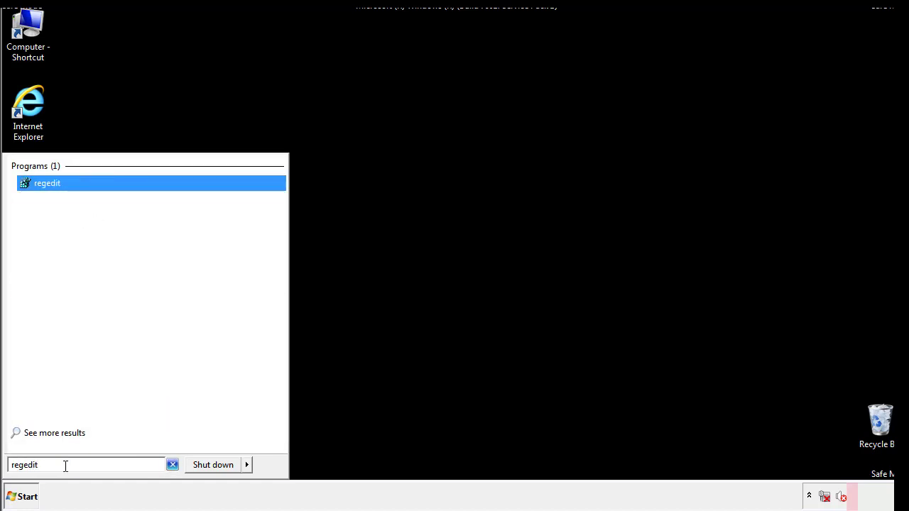
key(Return)
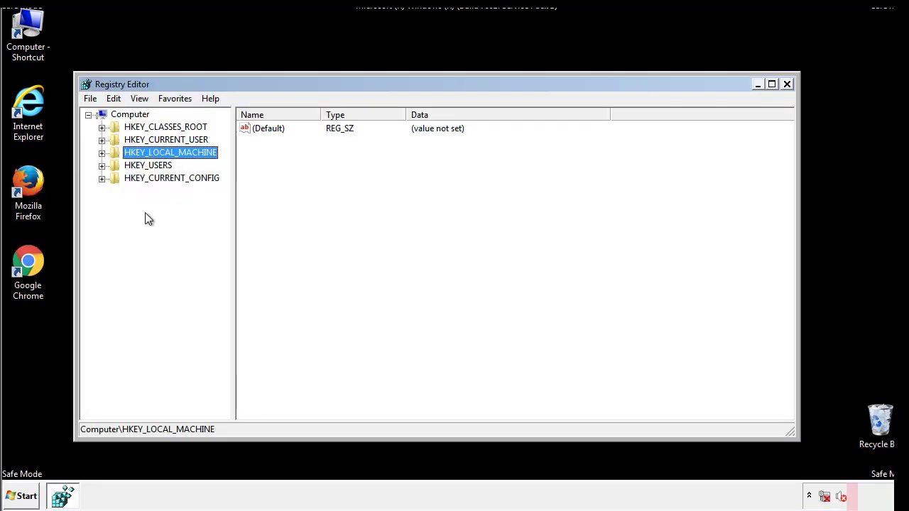
- Open the registry key HKEY_LOCAL_MACHINE\SOFTWARE\Microsoft\Windows\CurrentVersion\Run
click(101, 153)
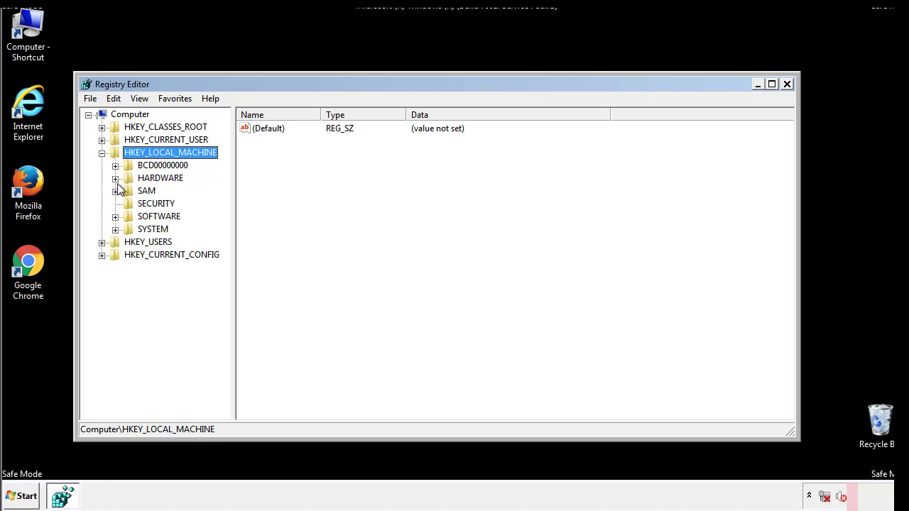
click(115, 217)
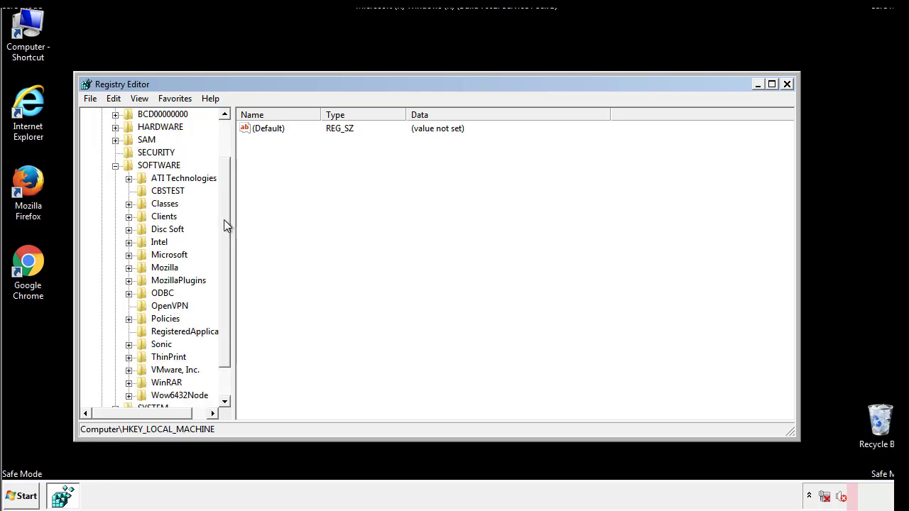
drag(224, 209, 225, 235)
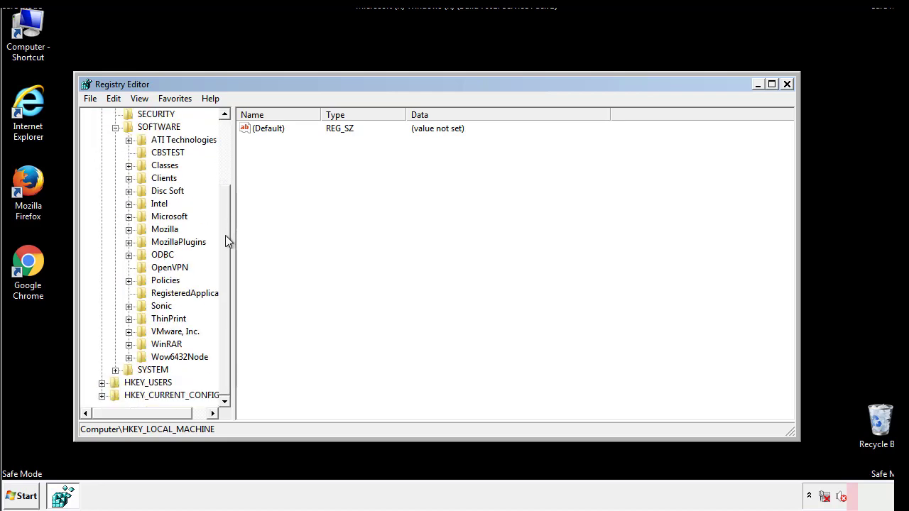
click(128, 217)
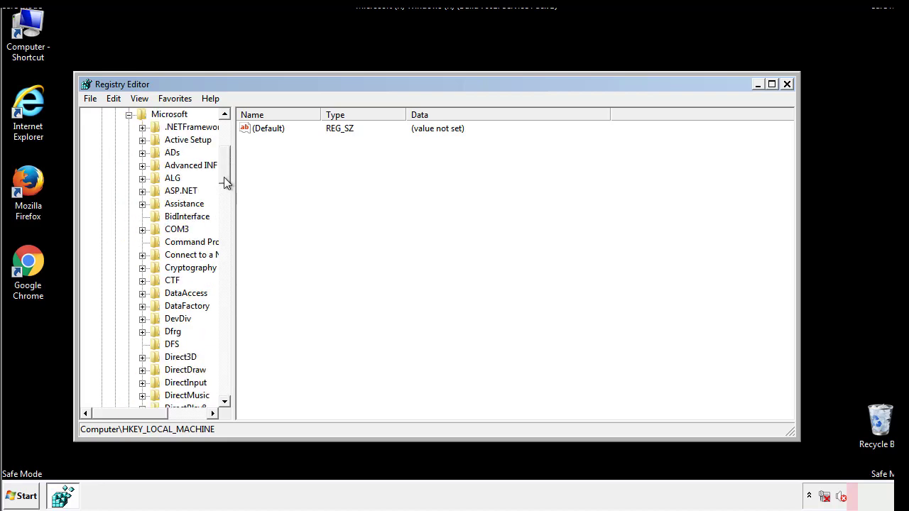
drag(224, 178, 228, 366)
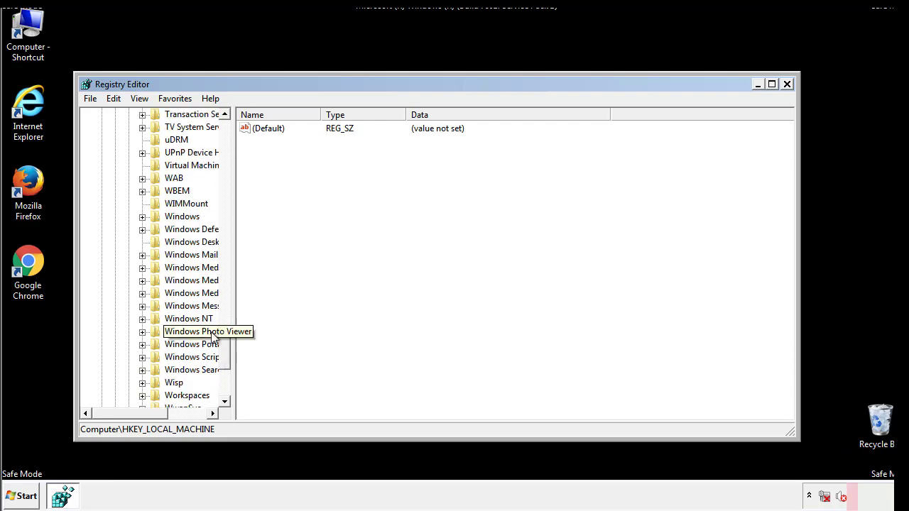
click(143, 218)
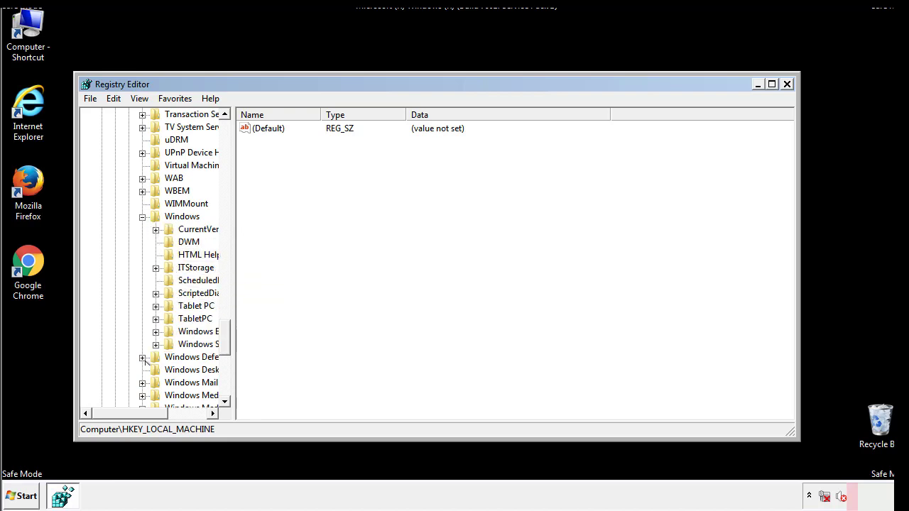
drag(125, 413, 146, 417)
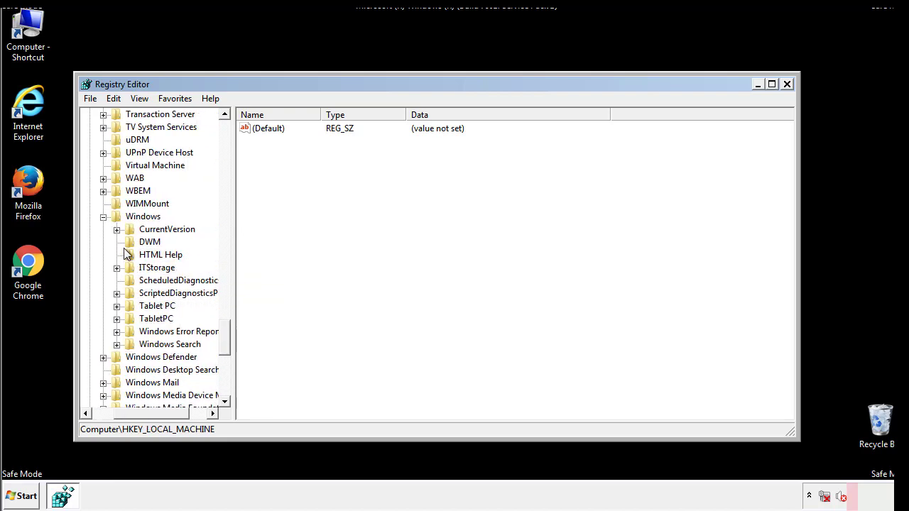
click(117, 230)
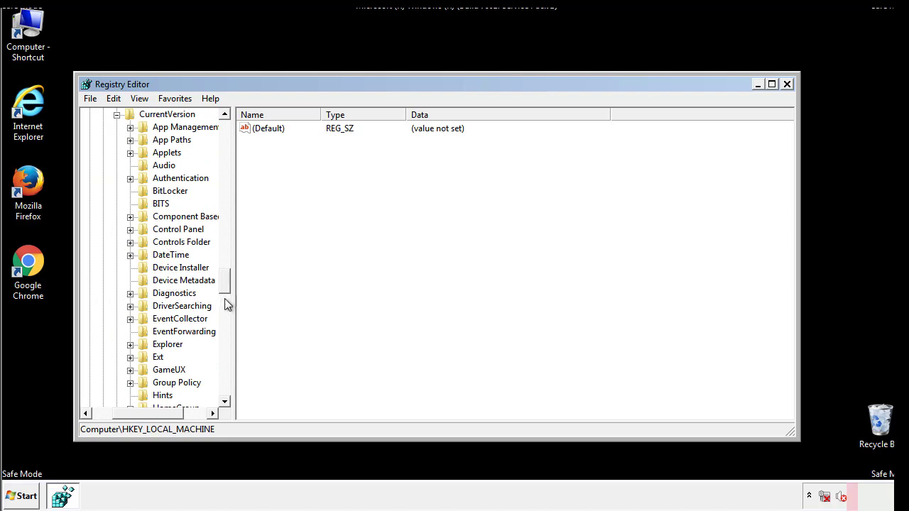
drag(227, 284, 226, 329)
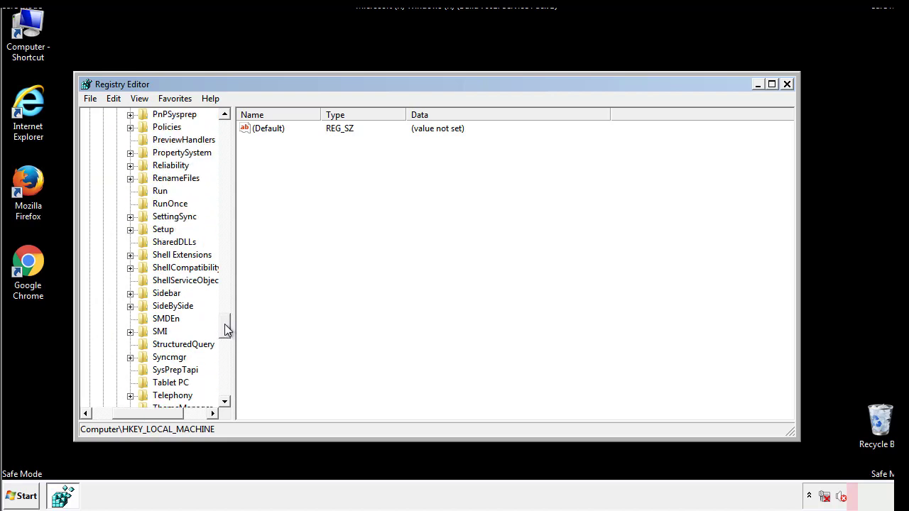
click(159, 191)
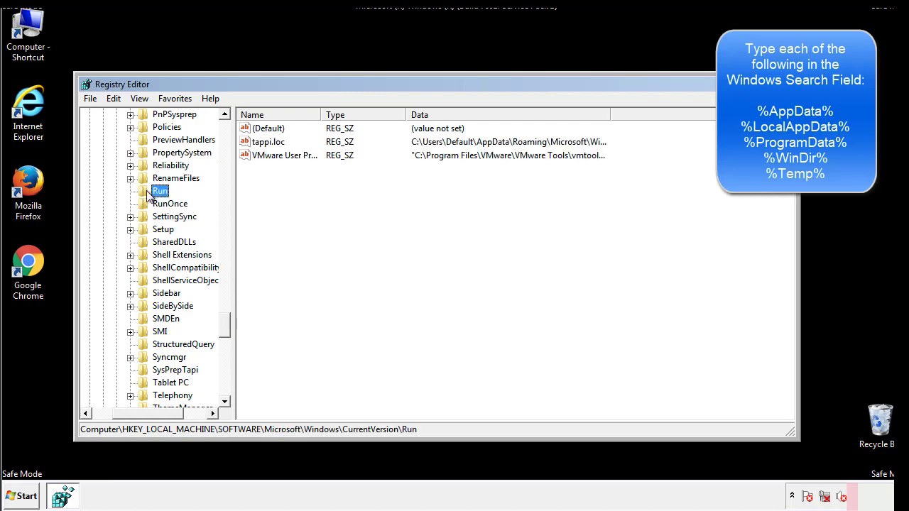
- Delete the suspicious tappi.loc value from the HKEY_LOCAL_MACHINE Run key
click(265, 143)
right_click(263, 143)
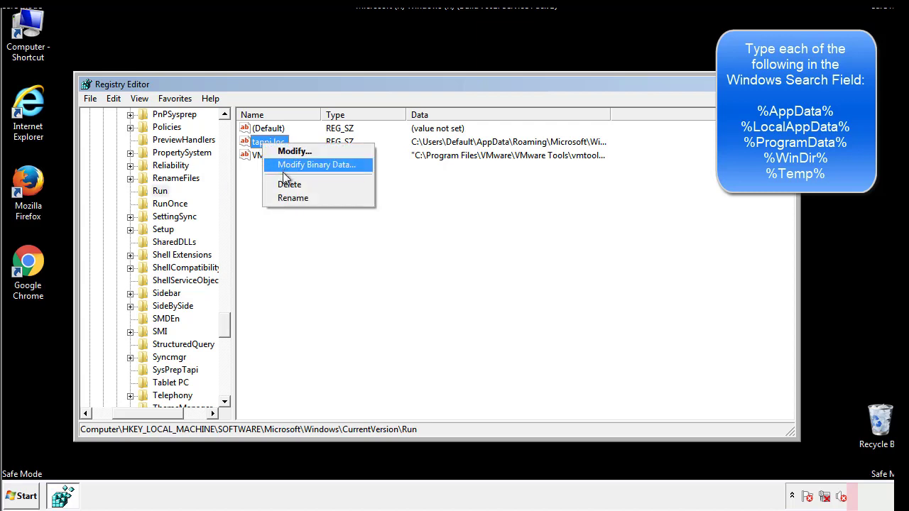
click(282, 181)
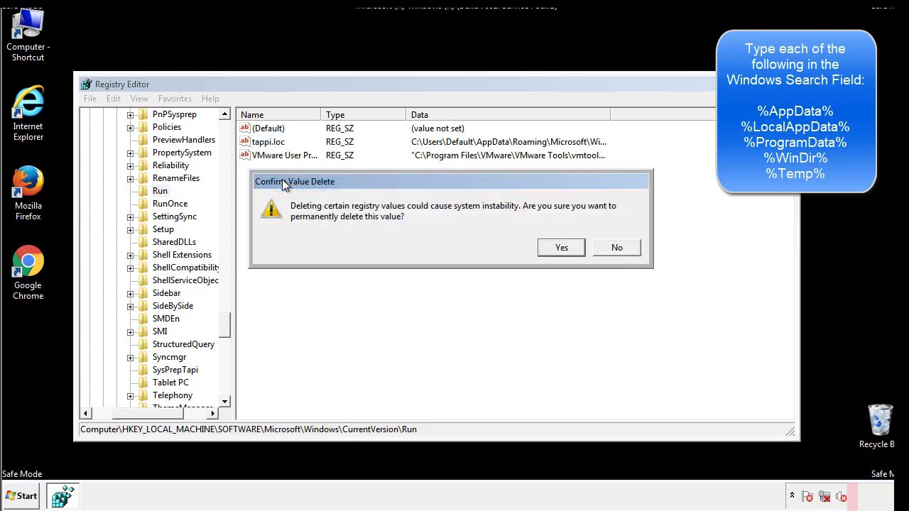
click(558, 248)
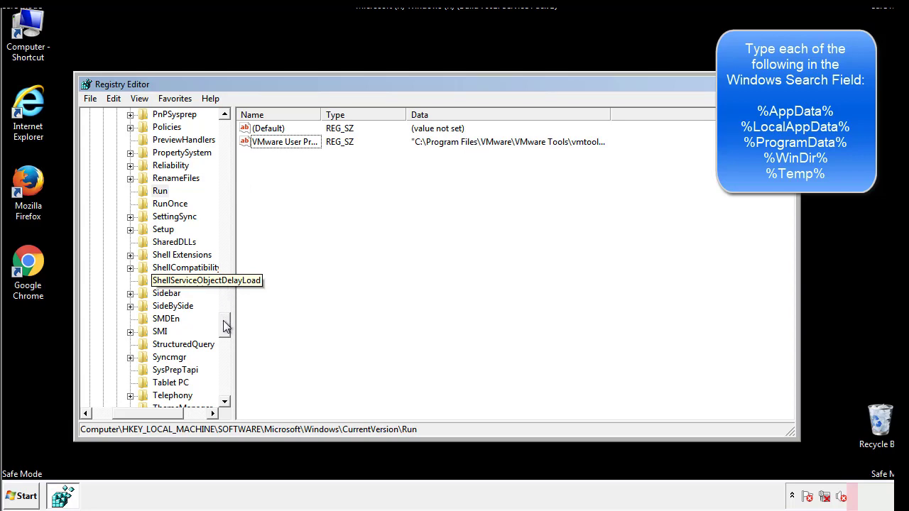
- Collapse the HKEY_LOCAL_MACHINE branch and expand HKEY_CURRENT_USER
drag(225, 325, 223, 392)
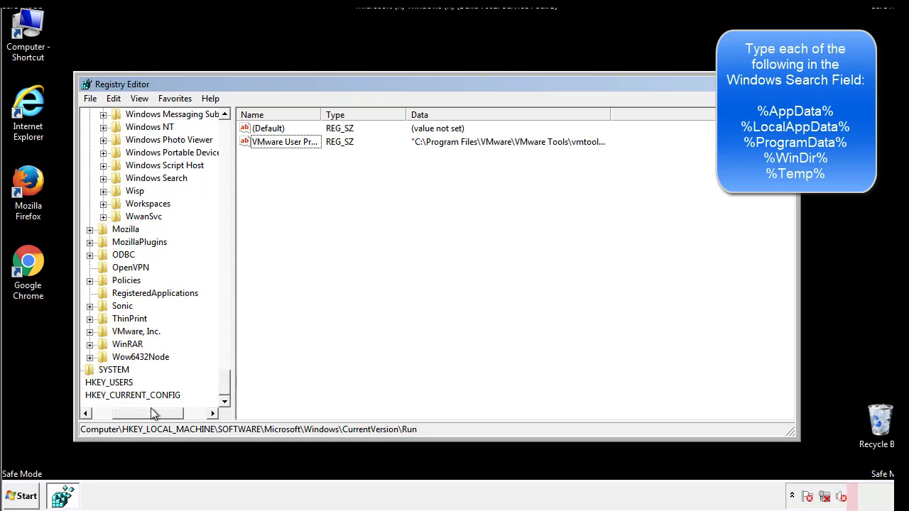
drag(151, 408, 123, 416)
drag(224, 383, 232, 135)
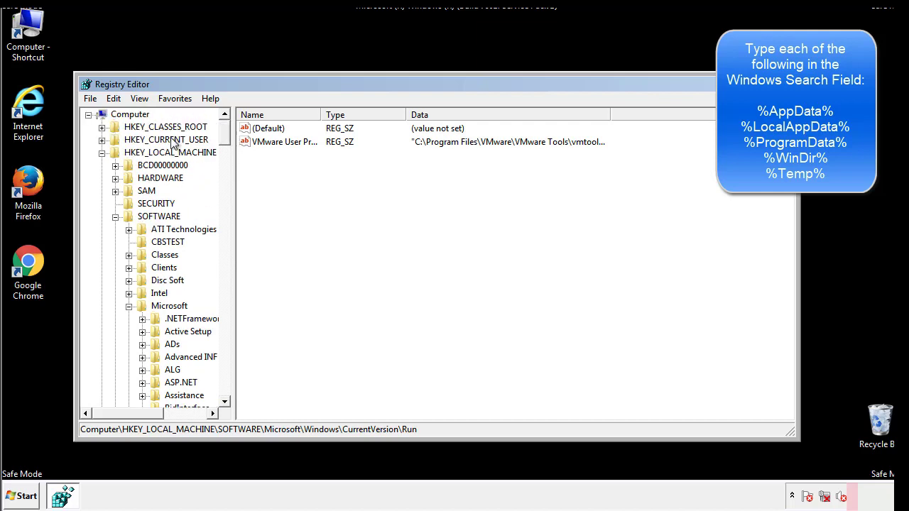
click(102, 153)
click(102, 141)
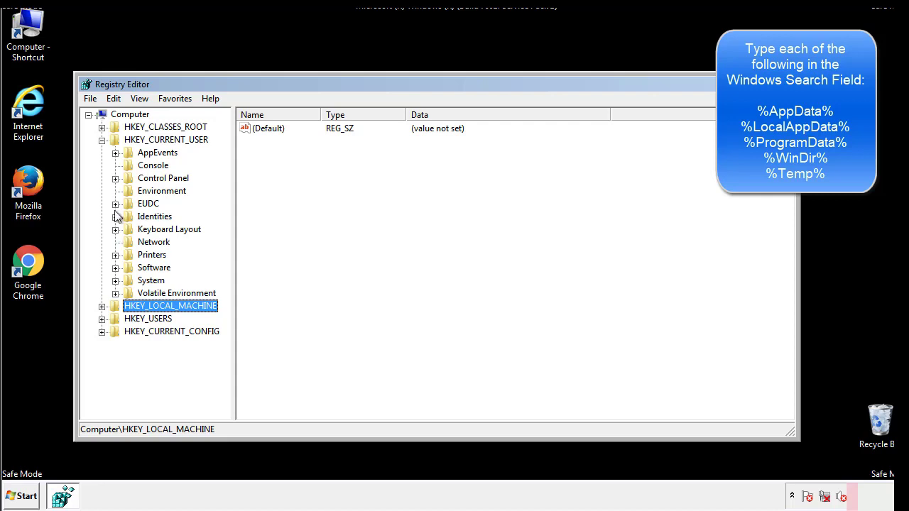
- Open Software\Microsoft\Windows\CurrentVersion\Run under HKEY_CURRENT_USER and check its startup values for suspicious entries
click(115, 267)
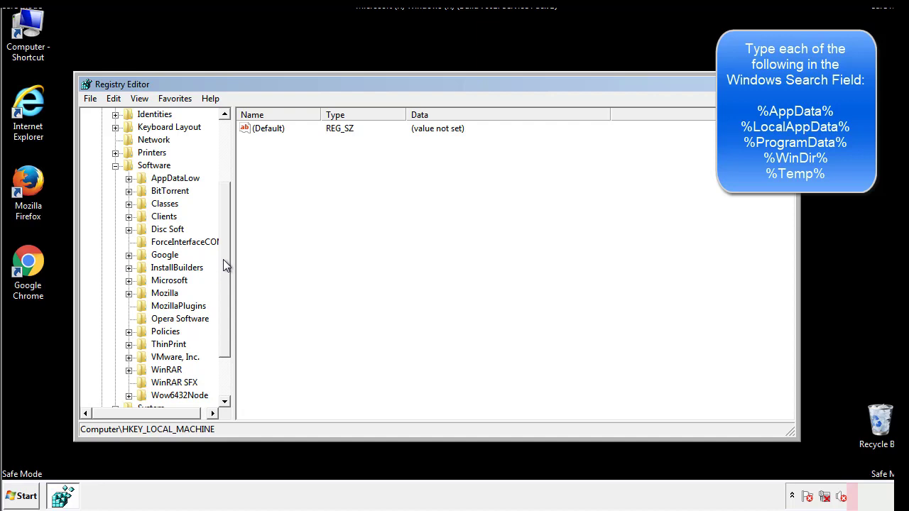
drag(223, 259, 224, 273)
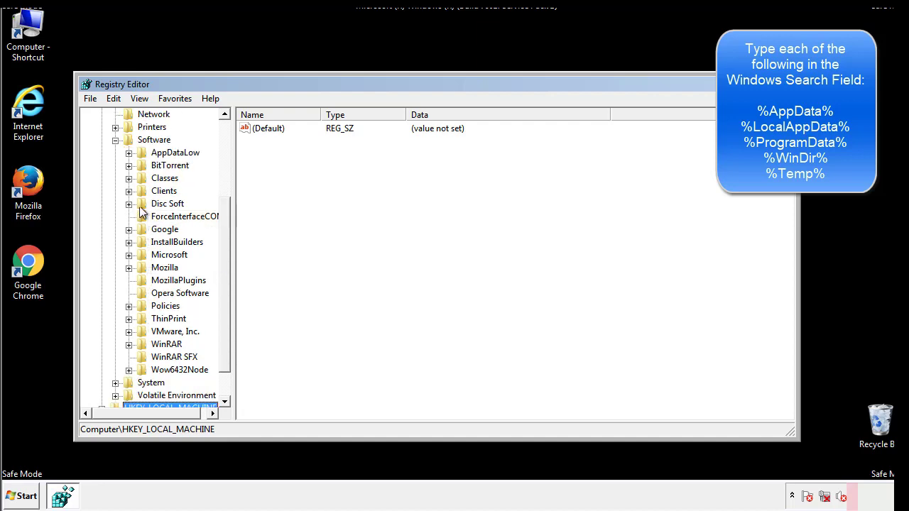
click(129, 255)
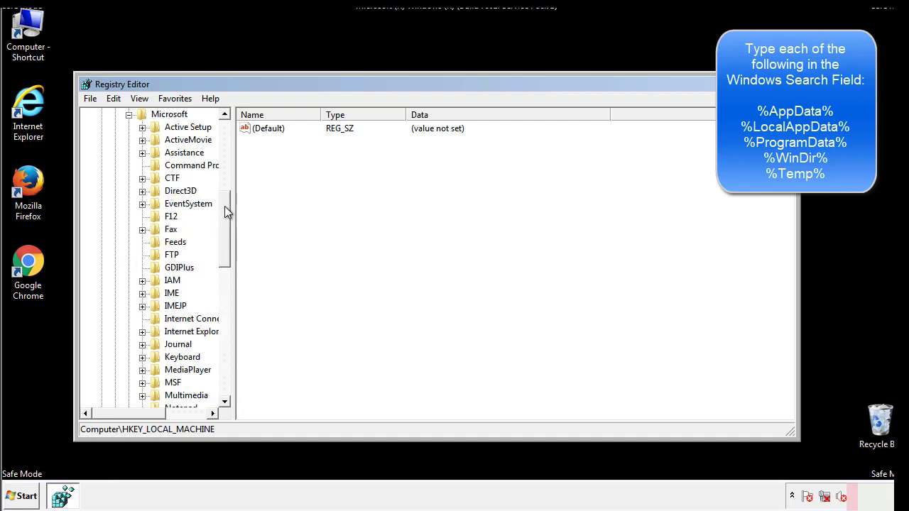
drag(224, 206, 224, 296)
click(142, 242)
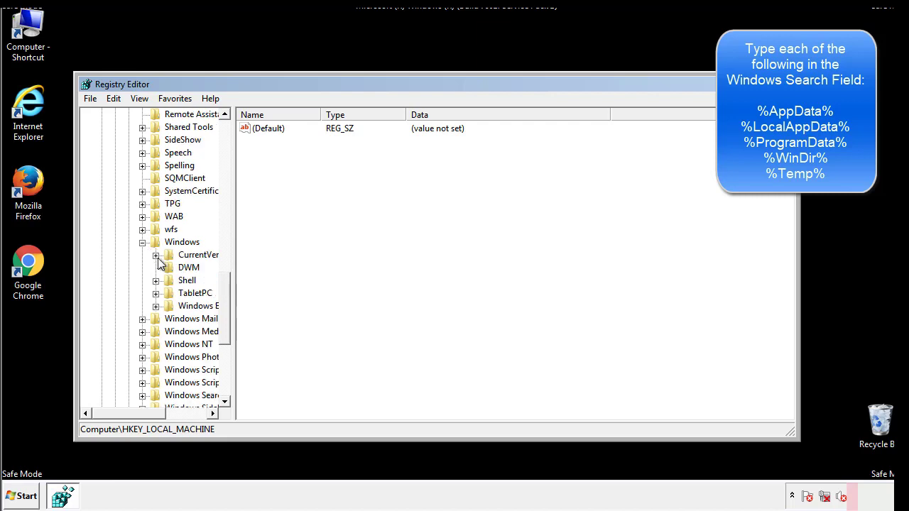
click(155, 255)
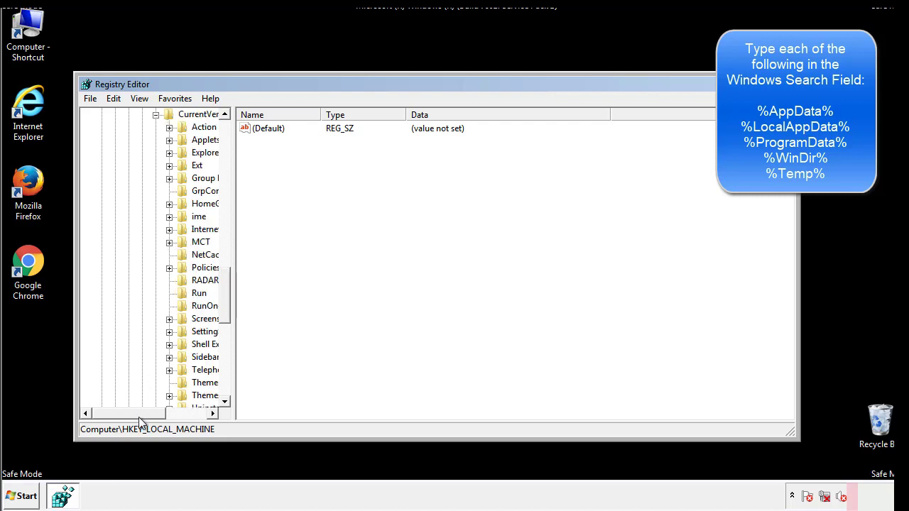
drag(139, 417, 160, 414)
click(157, 292)
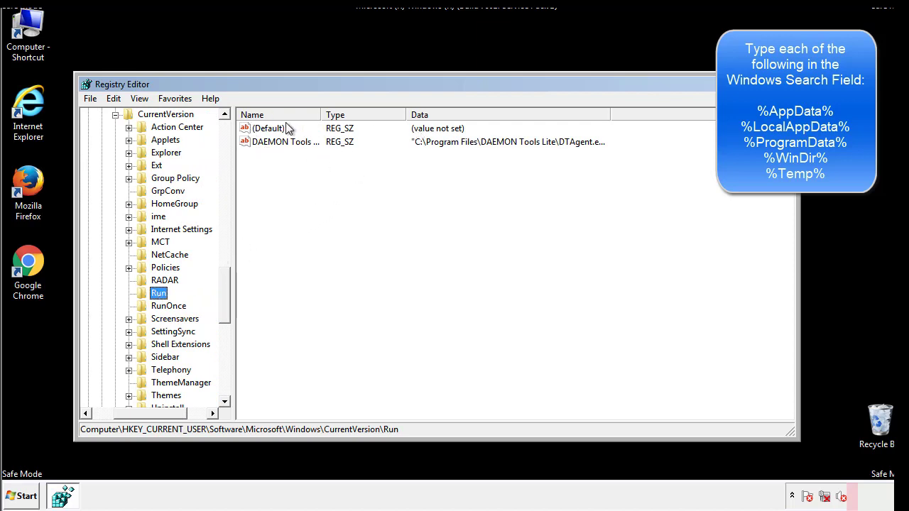
click(417, 169)
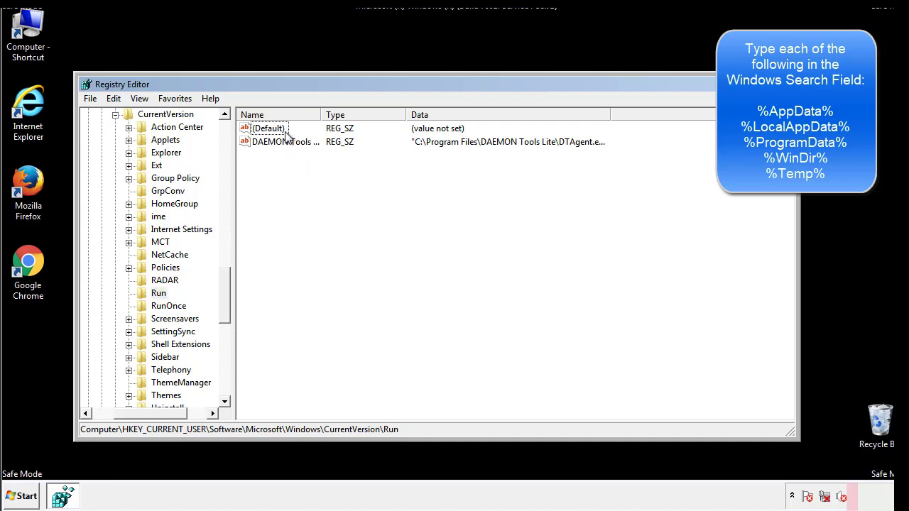
drag(264, 208, 289, 162)
- Collapse the current user's Windows key and search the registry's keys, values and data for %temp%
drag(151, 411, 128, 413)
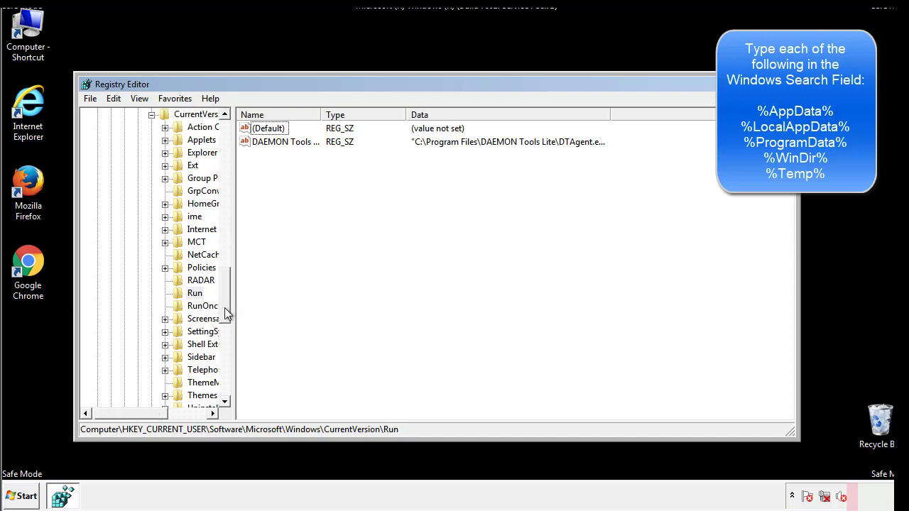
drag(226, 313, 227, 273)
click(139, 332)
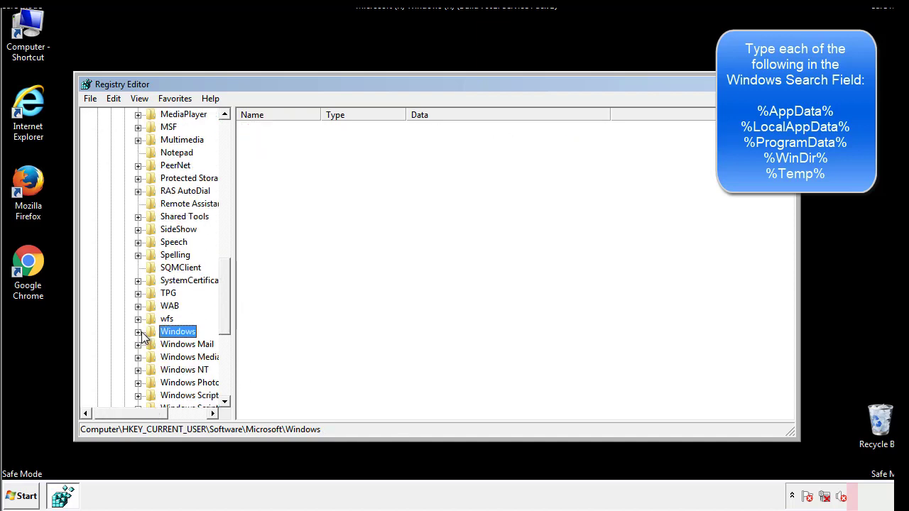
drag(231, 318, 228, 158)
click(122, 100)
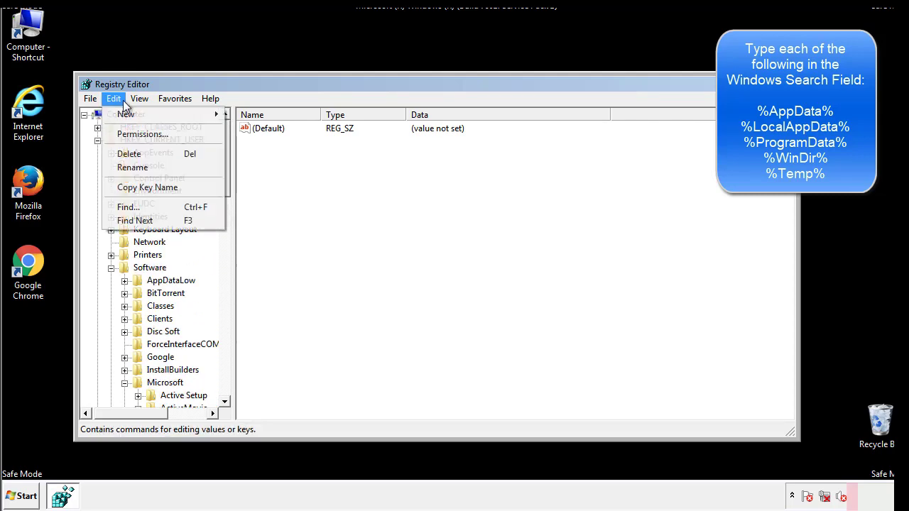
click(127, 206)
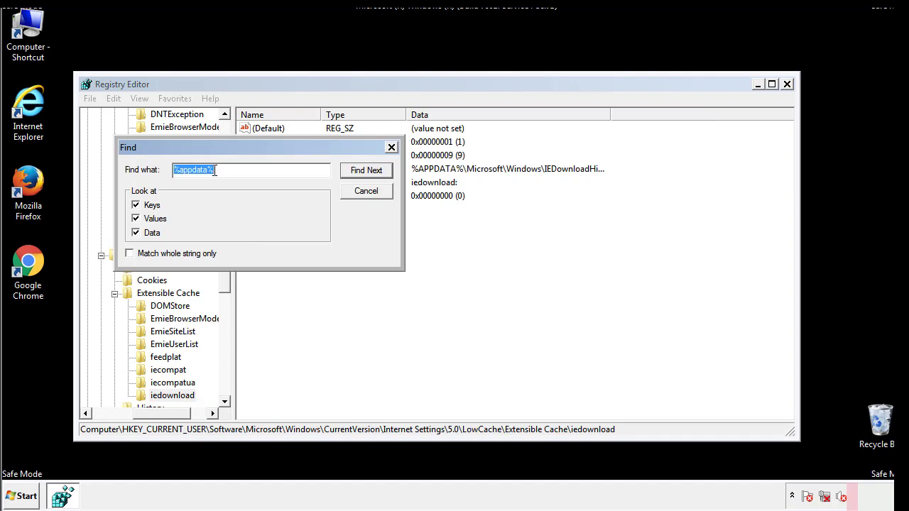
text(%temp%)
key(Return)
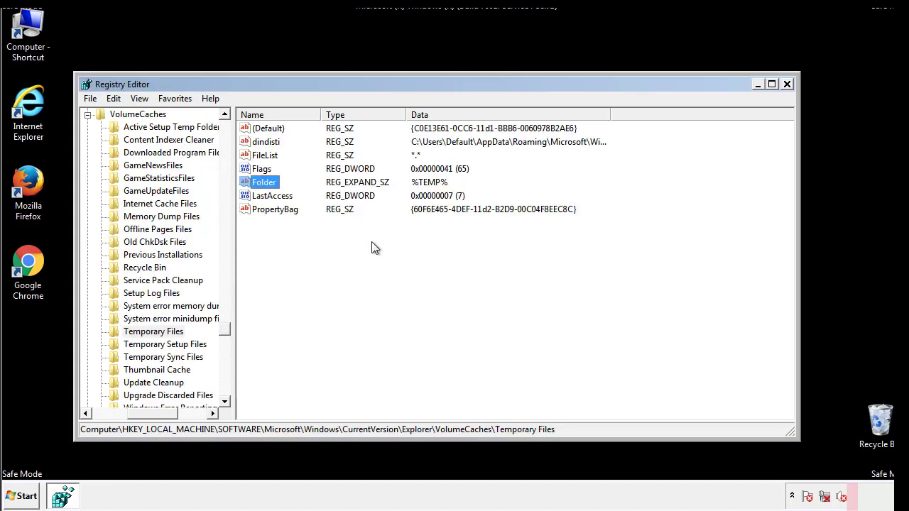
- Delete all values in the Temporary Files key under VolumeCaches
drag(291, 227, 256, 128)
right_click(256, 128)
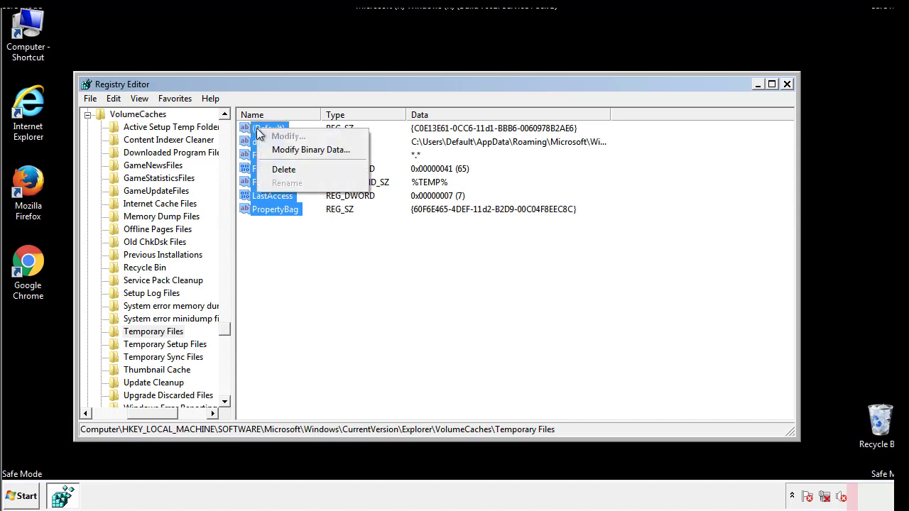
click(276, 168)
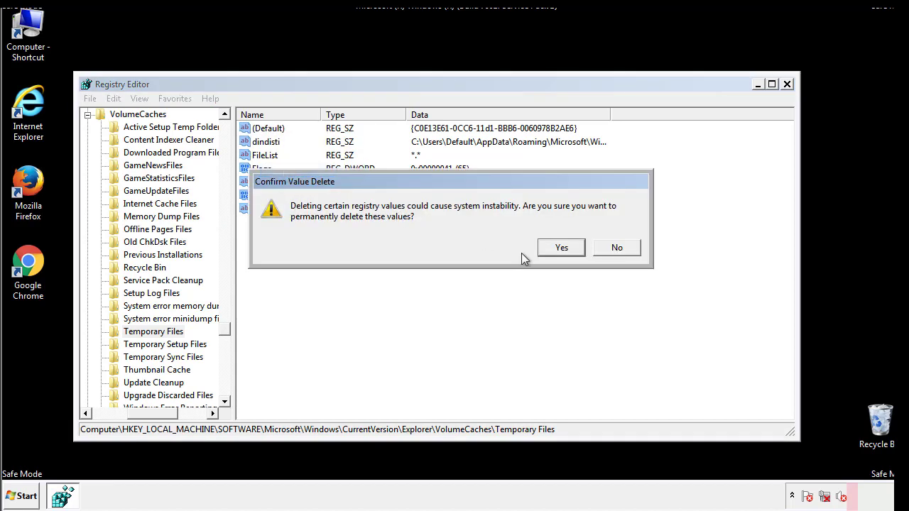
click(580, 249)
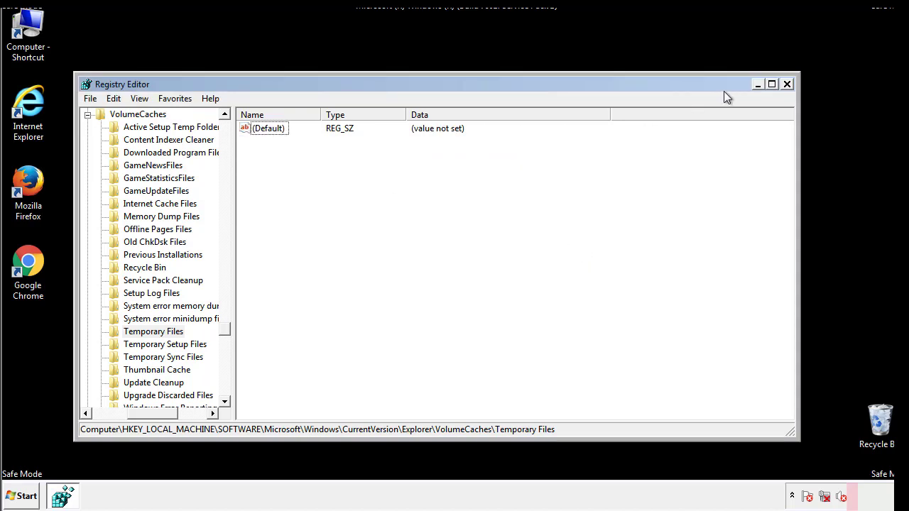
- Close the Registry Editor and launch System Configuration with msconfig
click(788, 85)
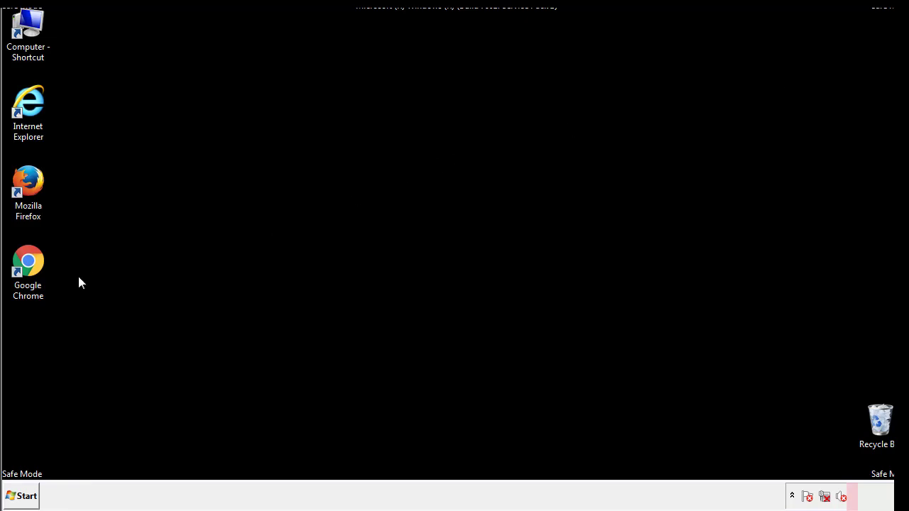
click(19, 497)
click(50, 465)
text(ms)
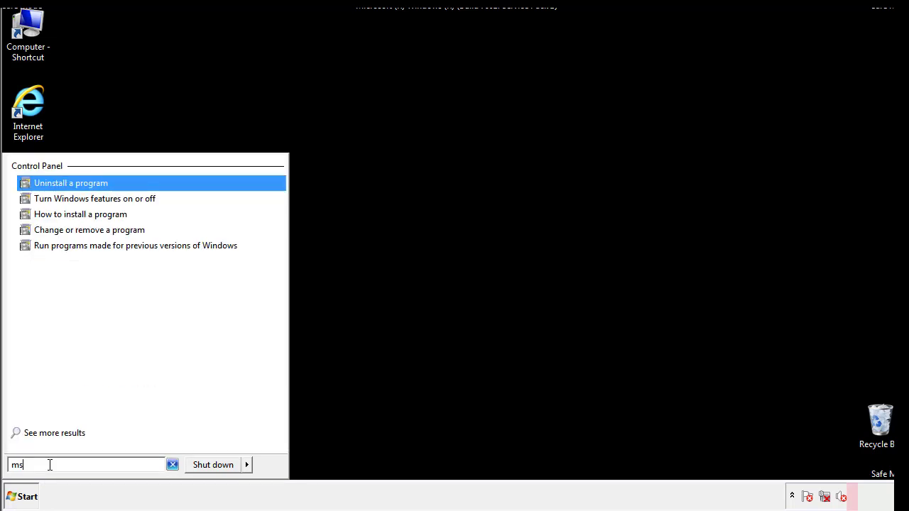
text(config)
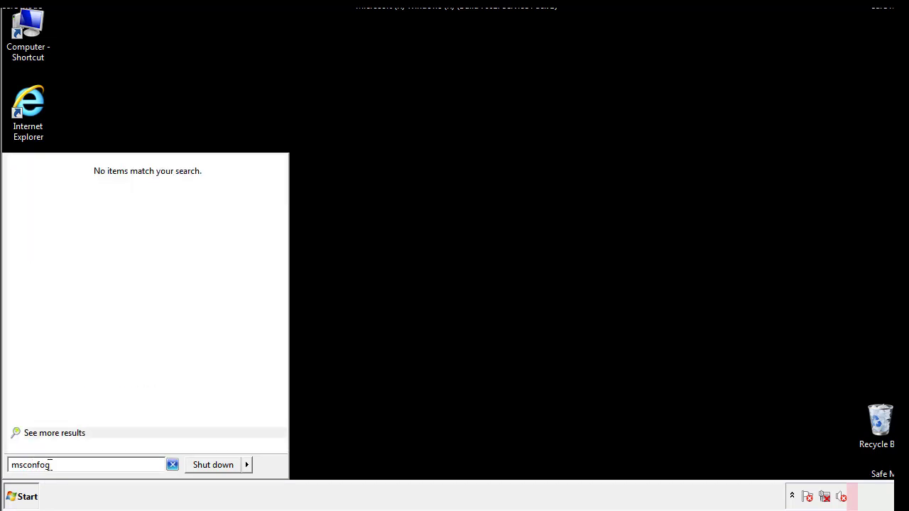
key(BackSpace)
key(BackSpace)
text(ig)
key(Return)
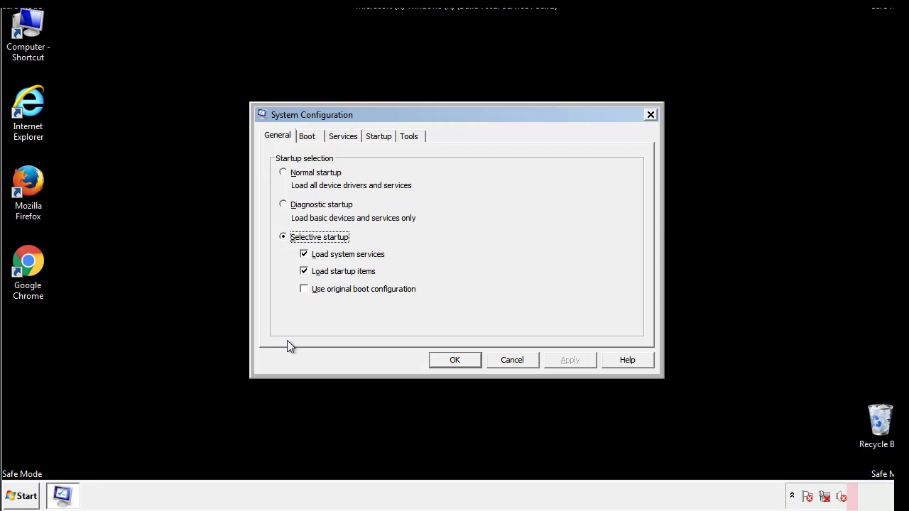
- Turn off the Safe boot option for Windows 7, apply the change and restart the computer
click(308, 137)
click(285, 273)
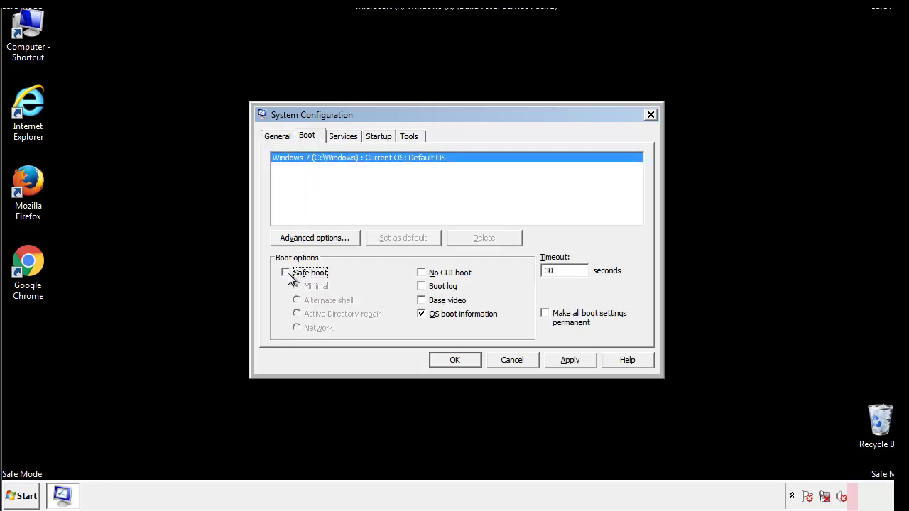
click(572, 361)
click(473, 361)
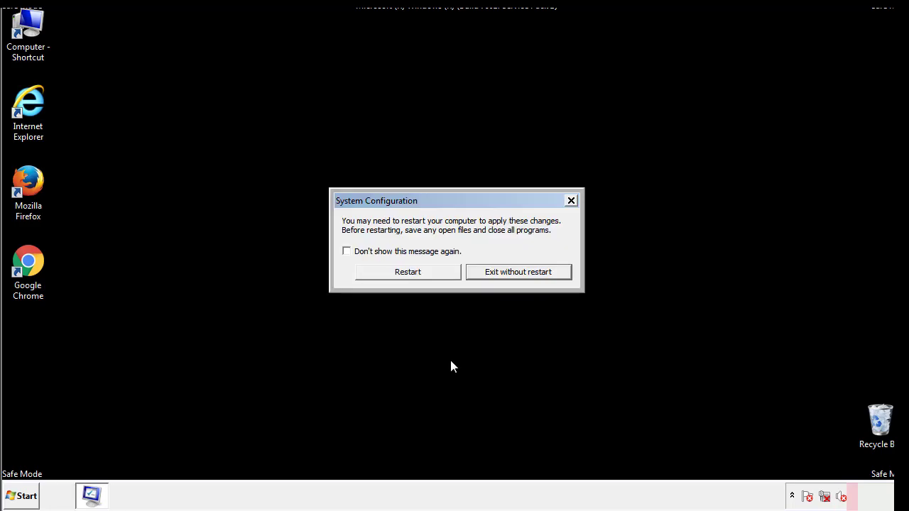
click(420, 276)
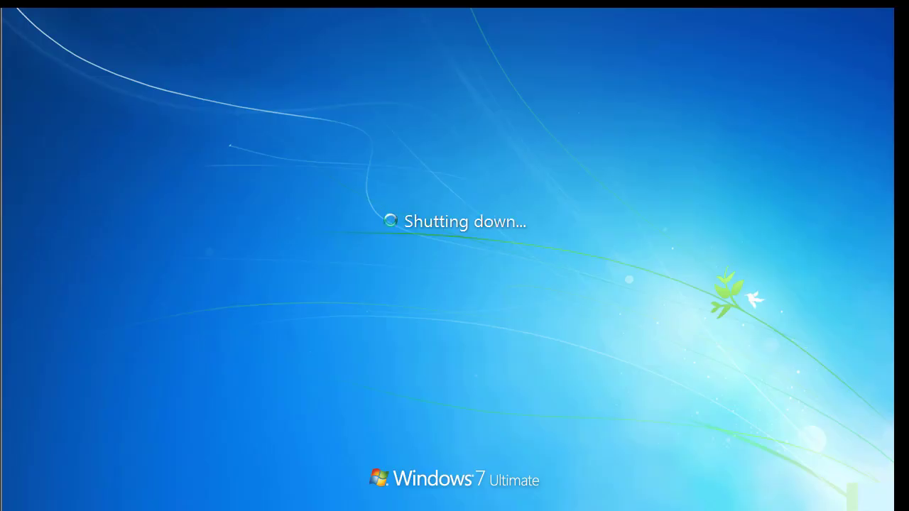